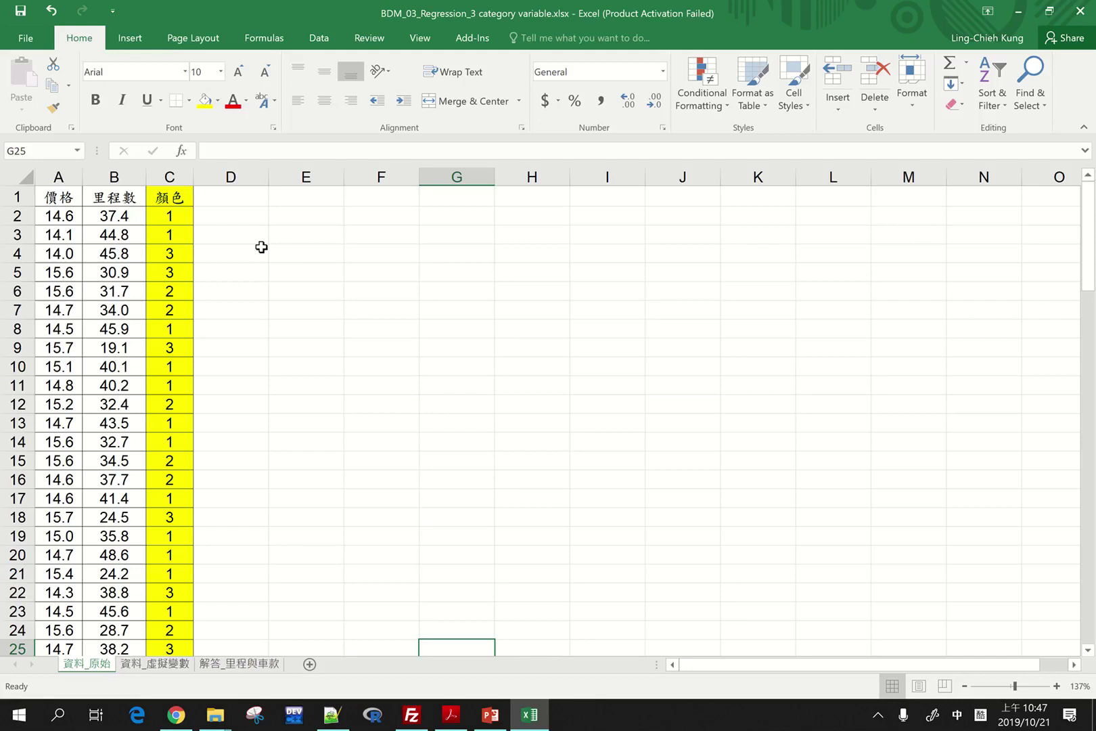
Step: Look over the price, mileage and colour columns A–C, then clear the selection
left_click(61, 176)
left_click(125, 178)
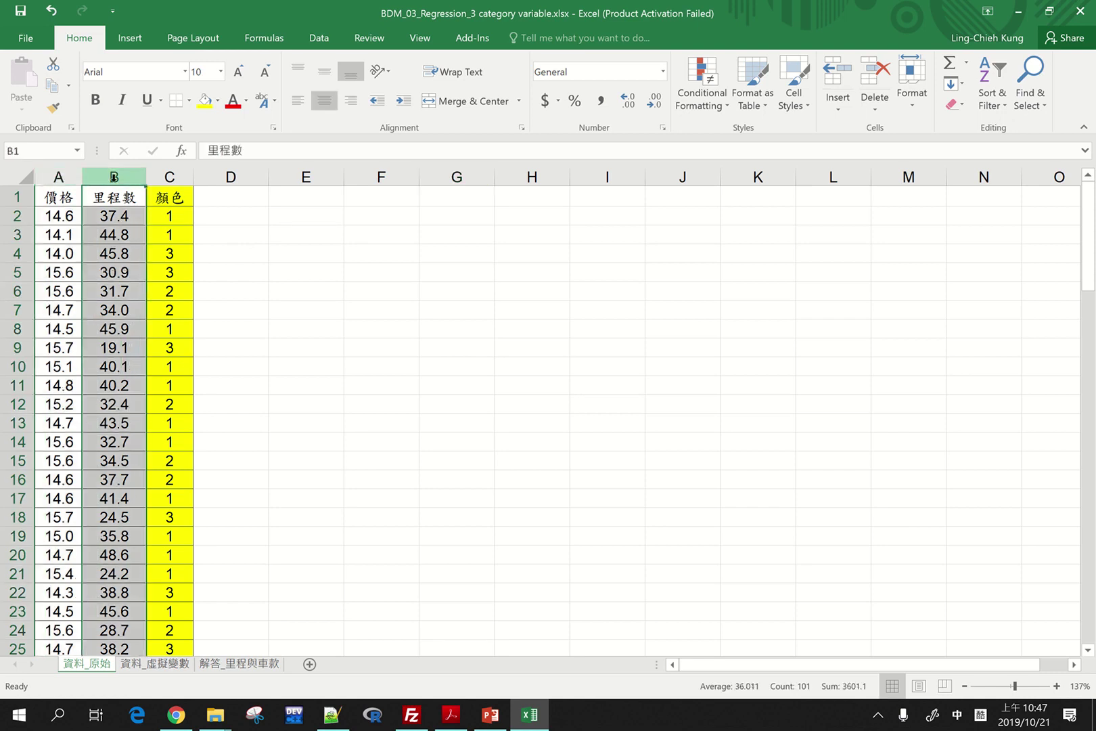
left_click(166, 175)
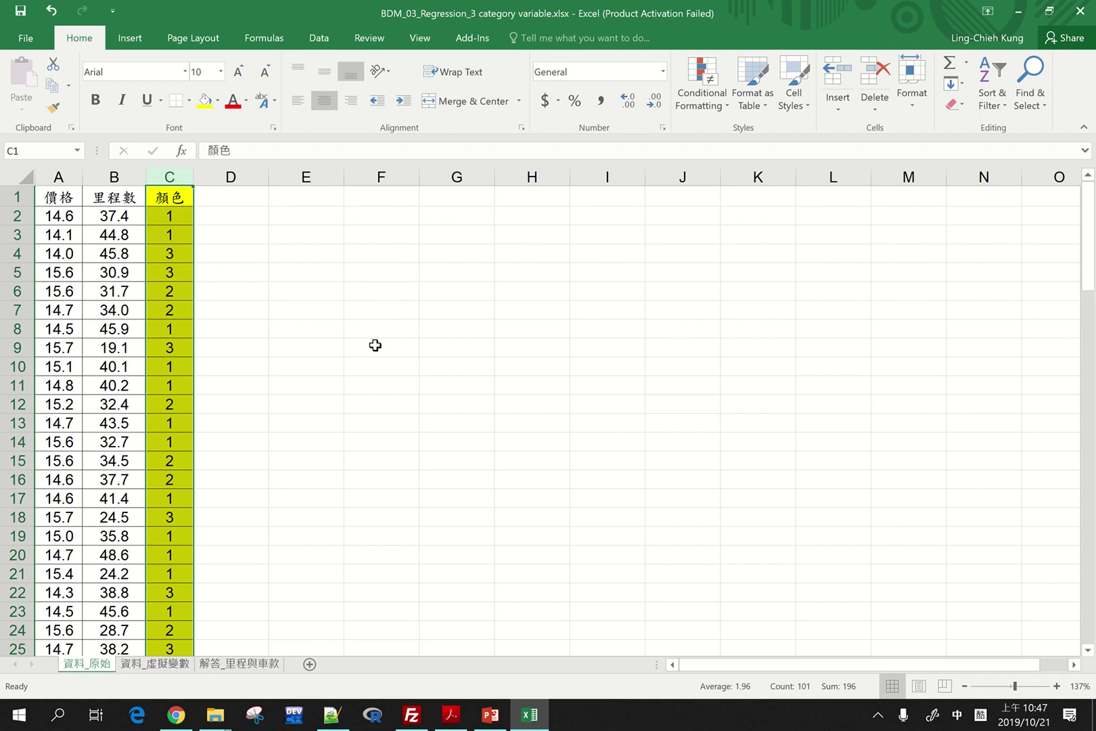
left_click(246, 212)
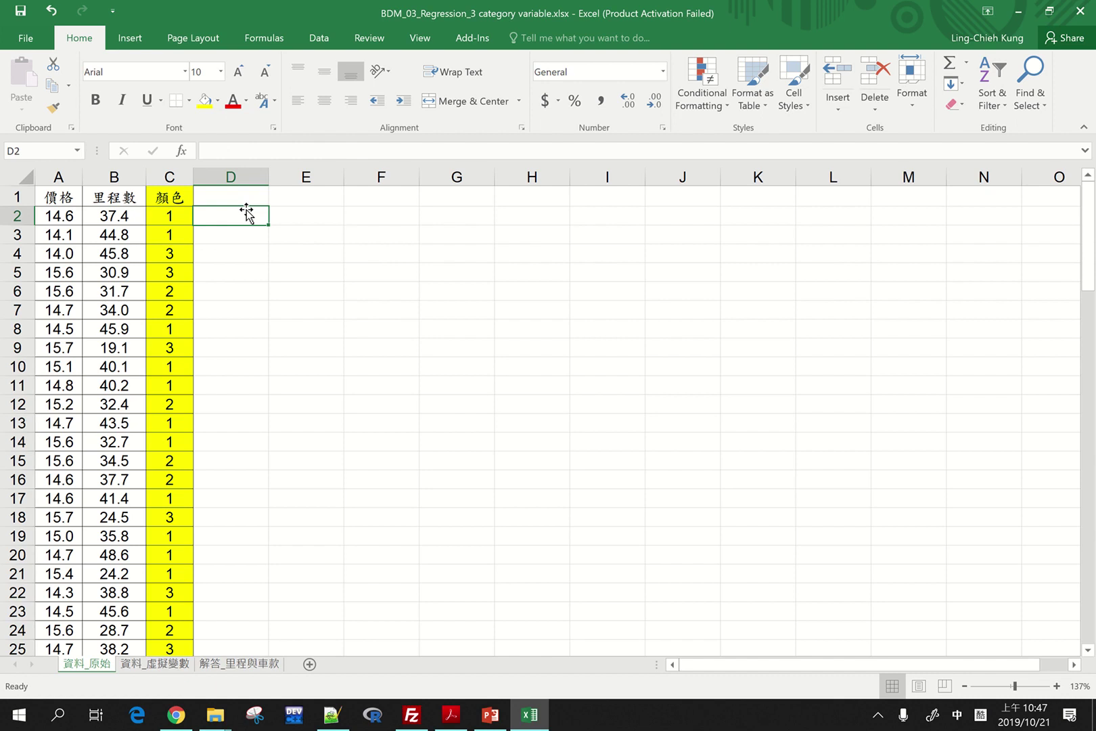
left_click(306, 239)
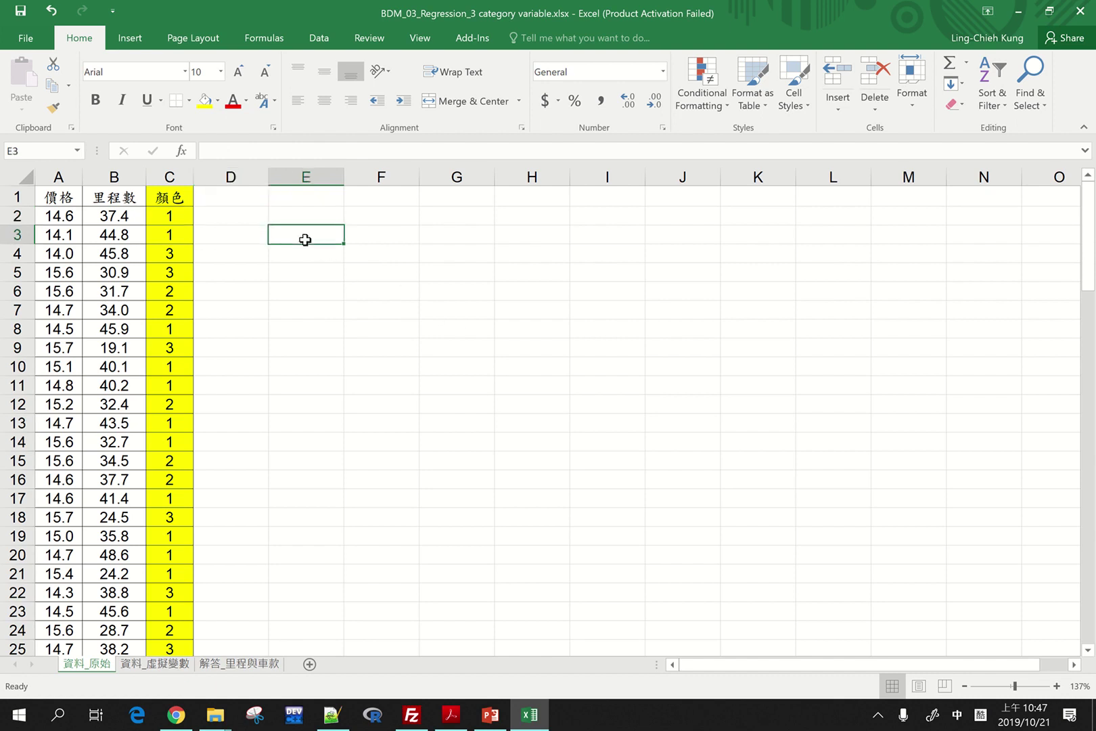
Step: Choose Regression from the Data Analysis tools
left_click(347, 41)
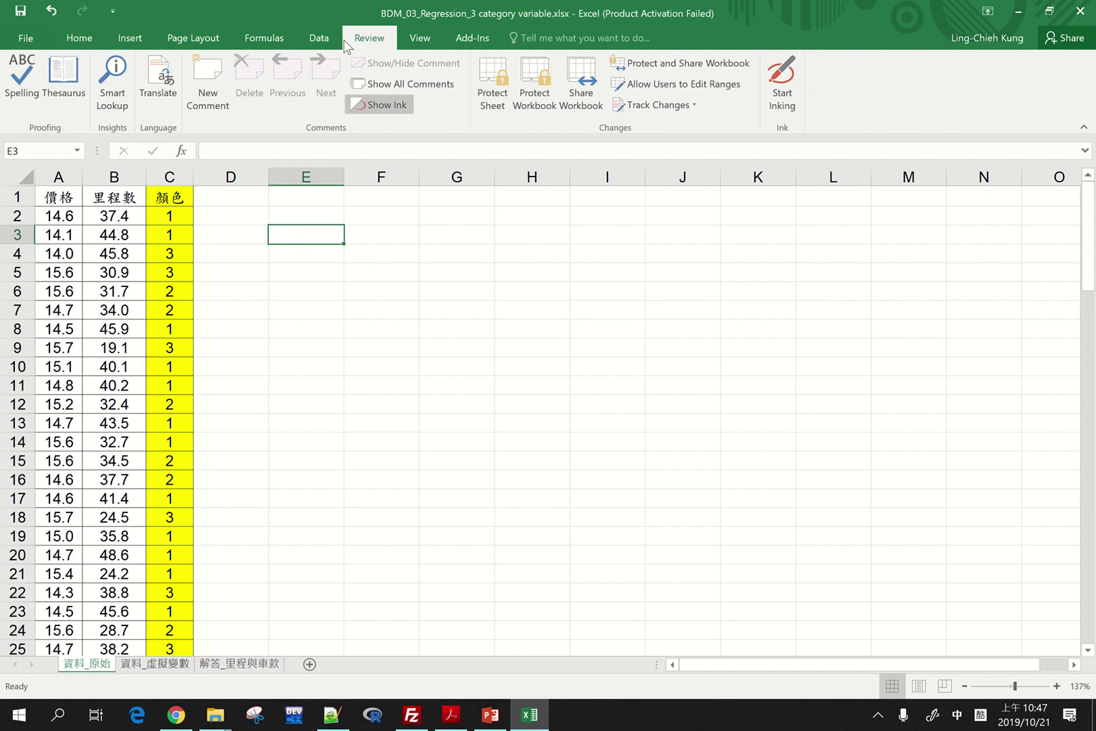
left_click(318, 41)
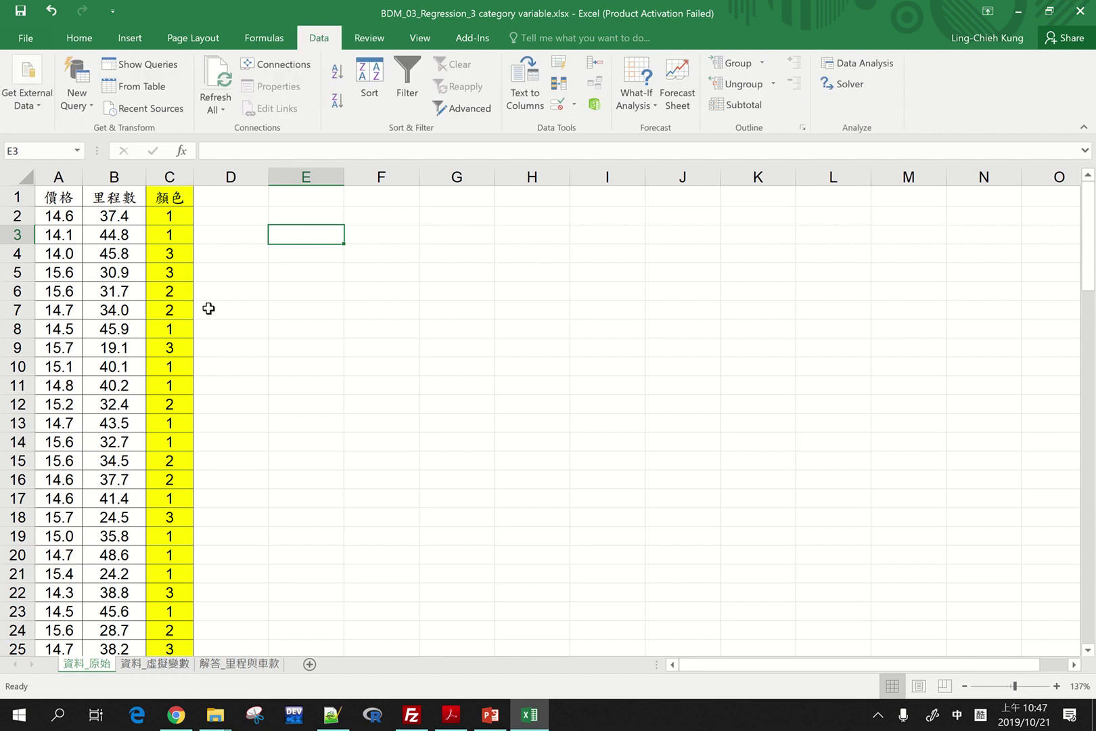
left_click(863, 64)
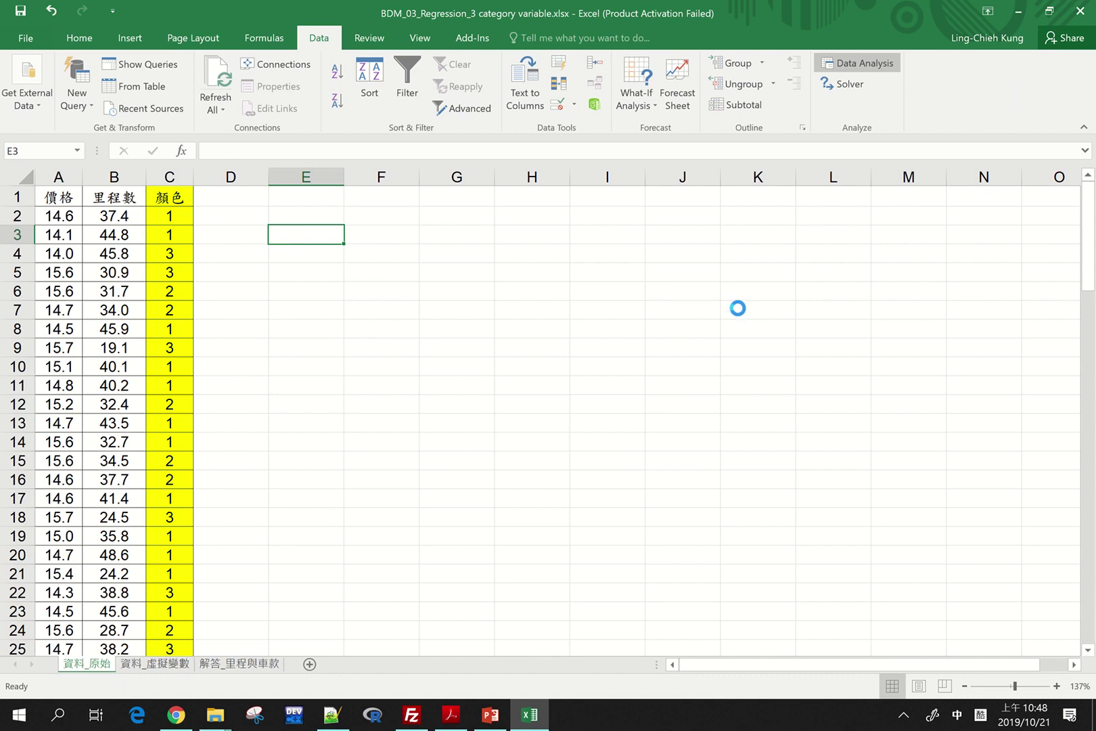
scroll(619, 505, "down", 3)
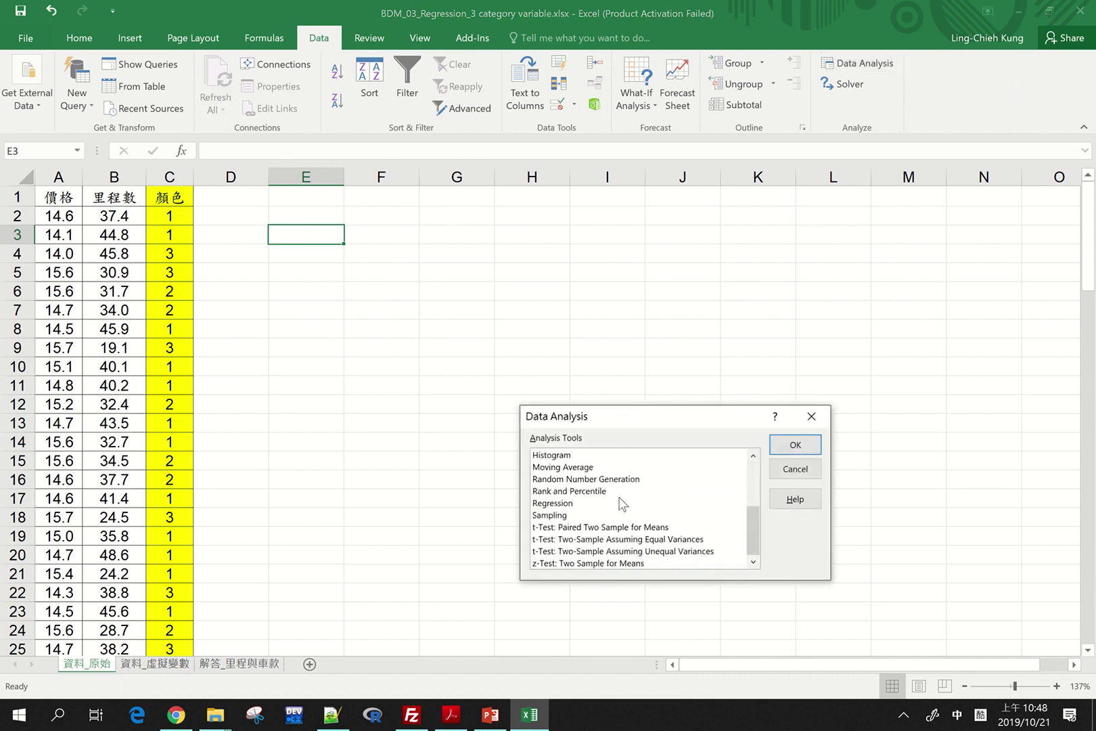
left_click(589, 502)
left_click(806, 443)
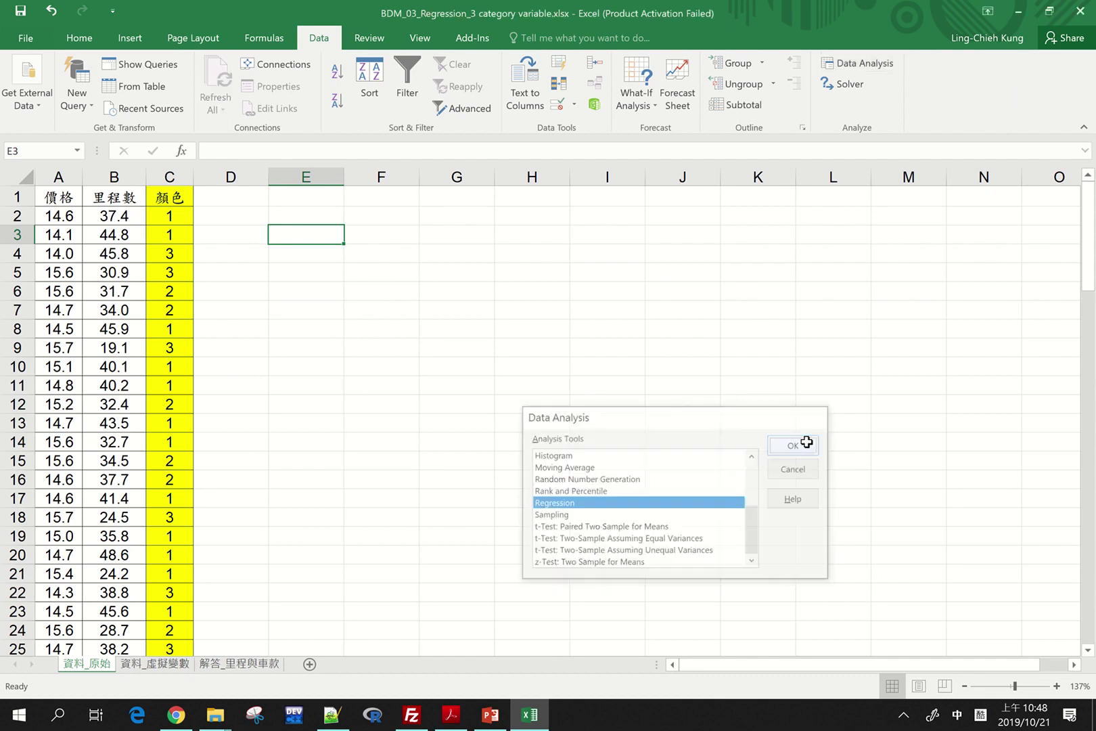
Step: Regress Y range A1:A101 on X range B1:C101 with labels into a new worksheet
left_click(55, 202)
key("ctrl+shift+Down")
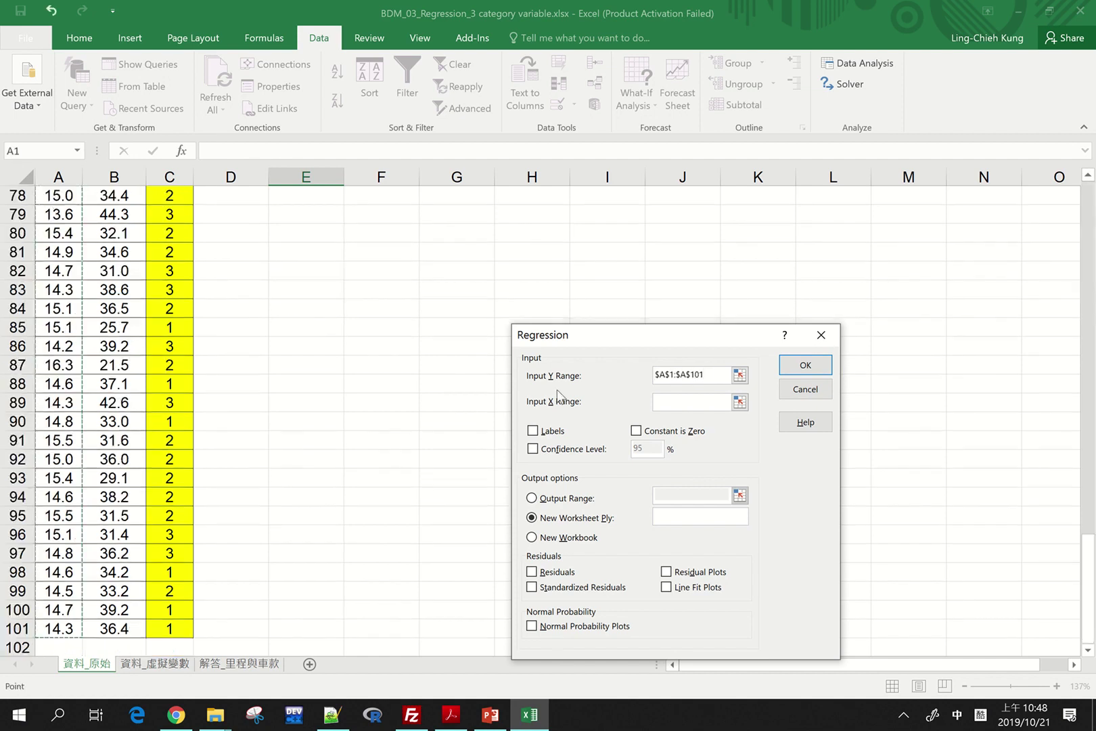
left_click(704, 401)
left_click(116, 629)
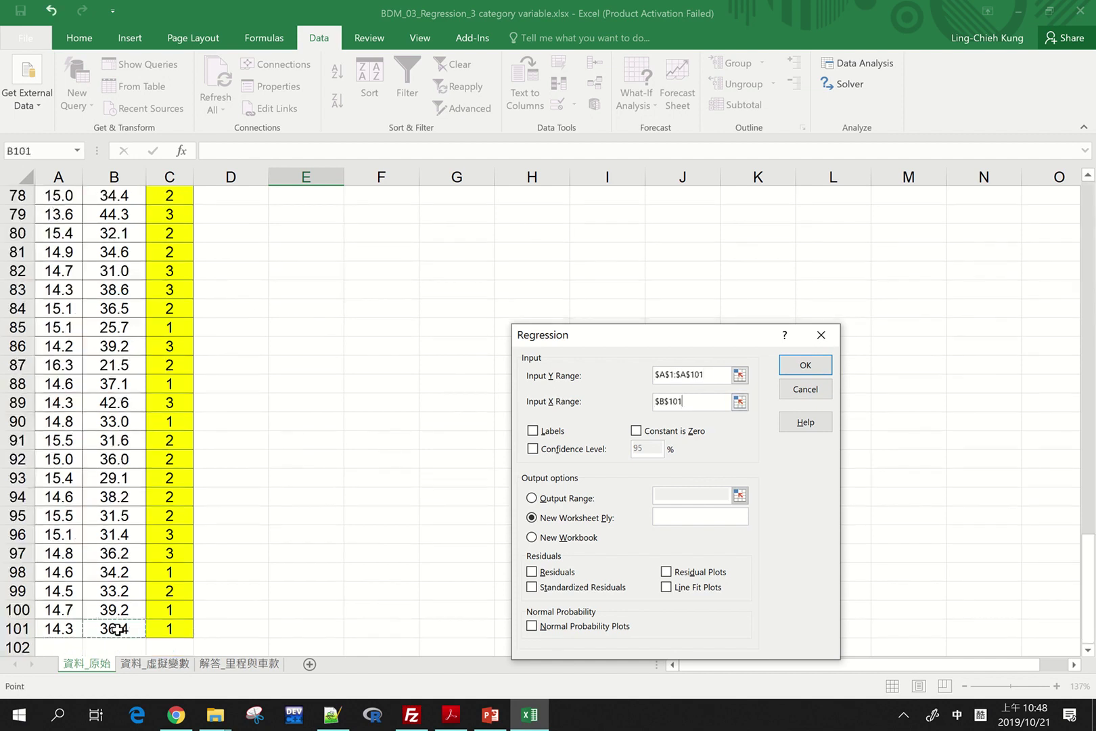
key("ctrl+shift+Right")
key("ctrl+shift+Up")
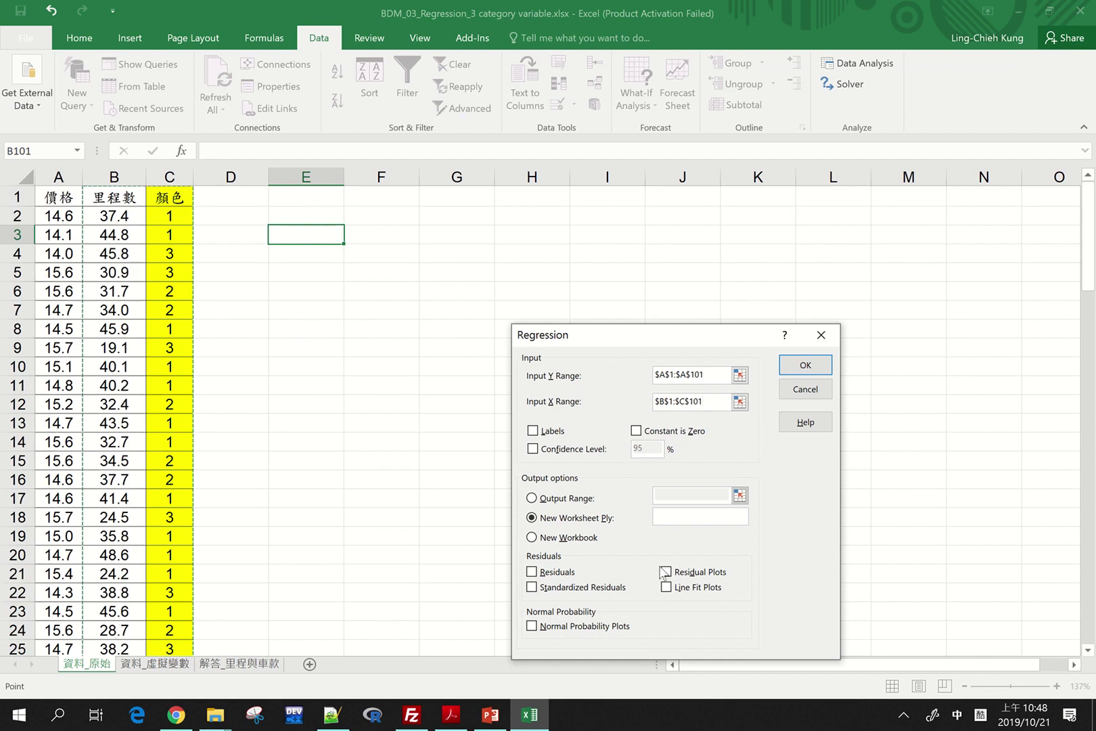
left_click(552, 431)
left_click(820, 366)
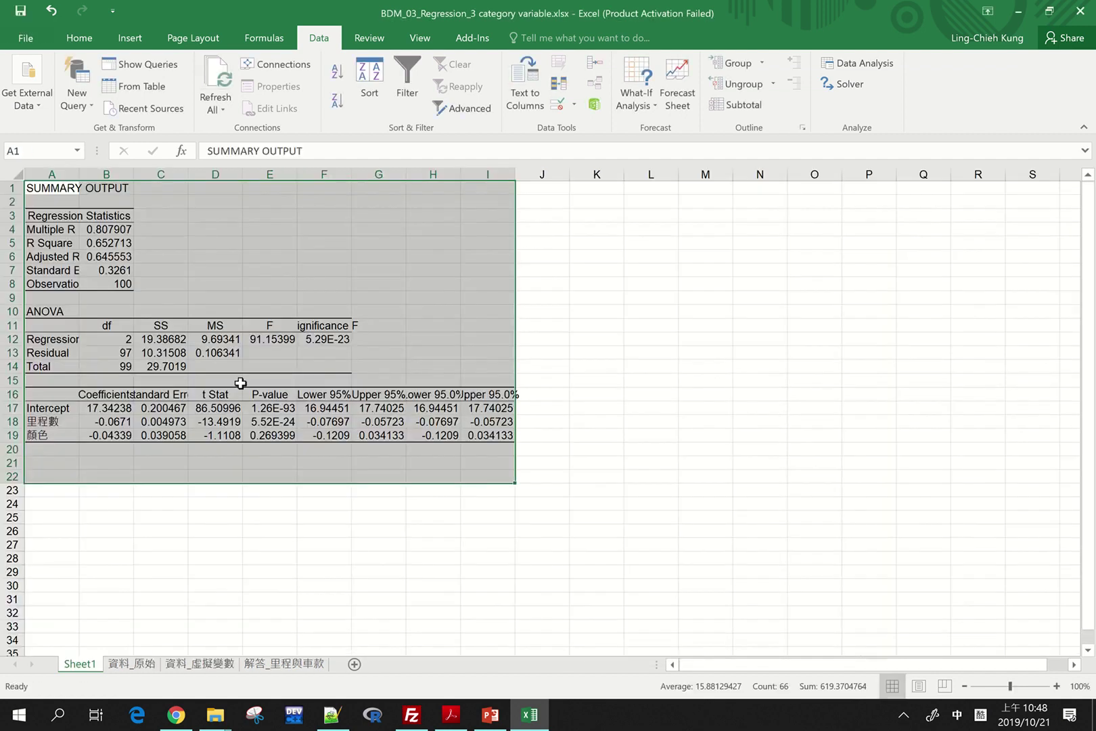
Step: AutoFit all Sheet1 columns so the regression figures show in full
scroll(240, 383, "up", 8)
scroll(241, 383, "down", 6)
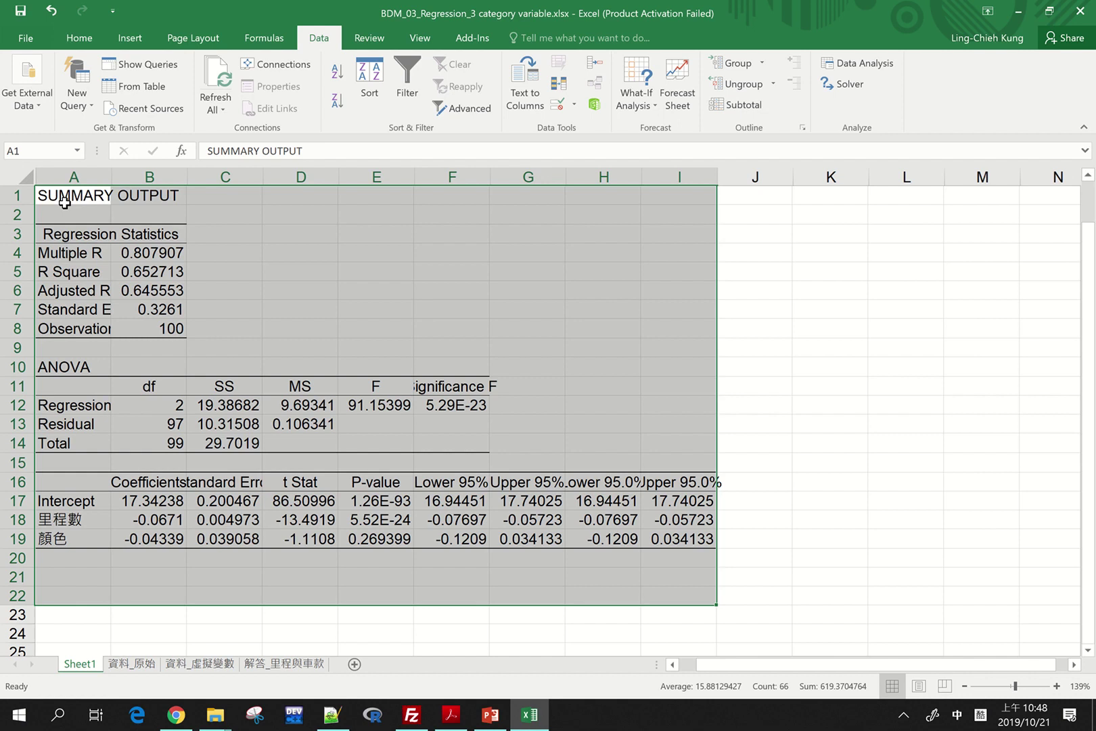
left_click(24, 169)
double_click(110, 176)
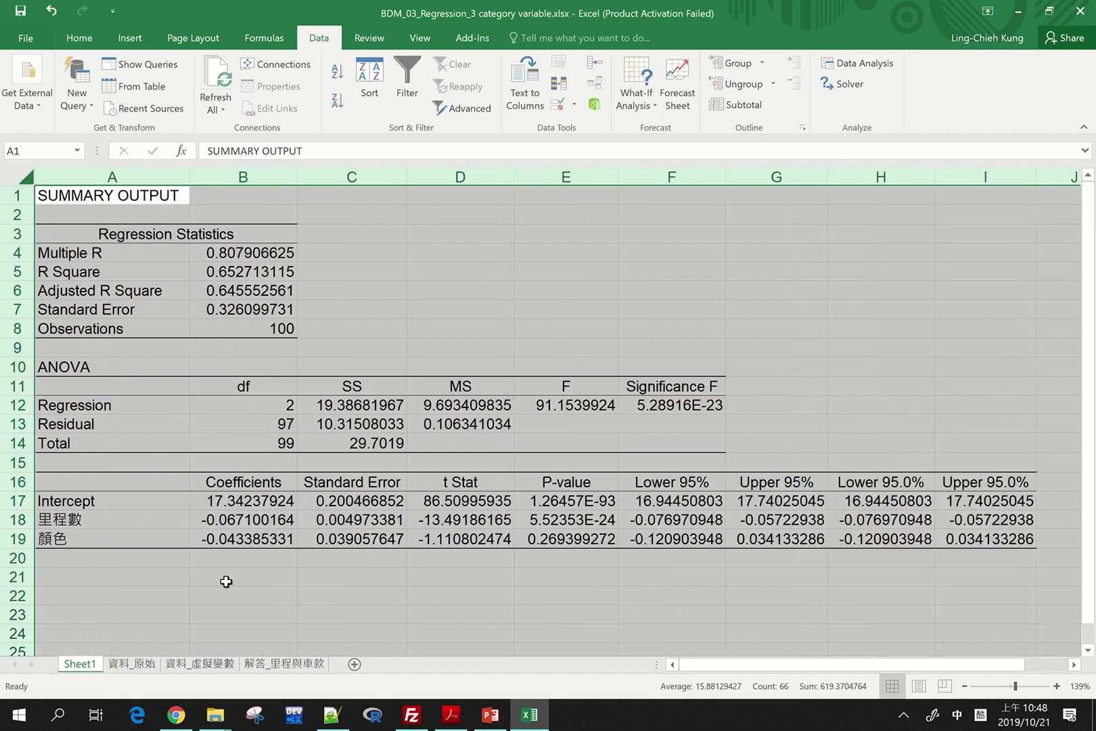
Step: Review the mileage and colour coefficients in B18 and B19, then return to 資料_原始
left_click(155, 515)
left_click(228, 512)
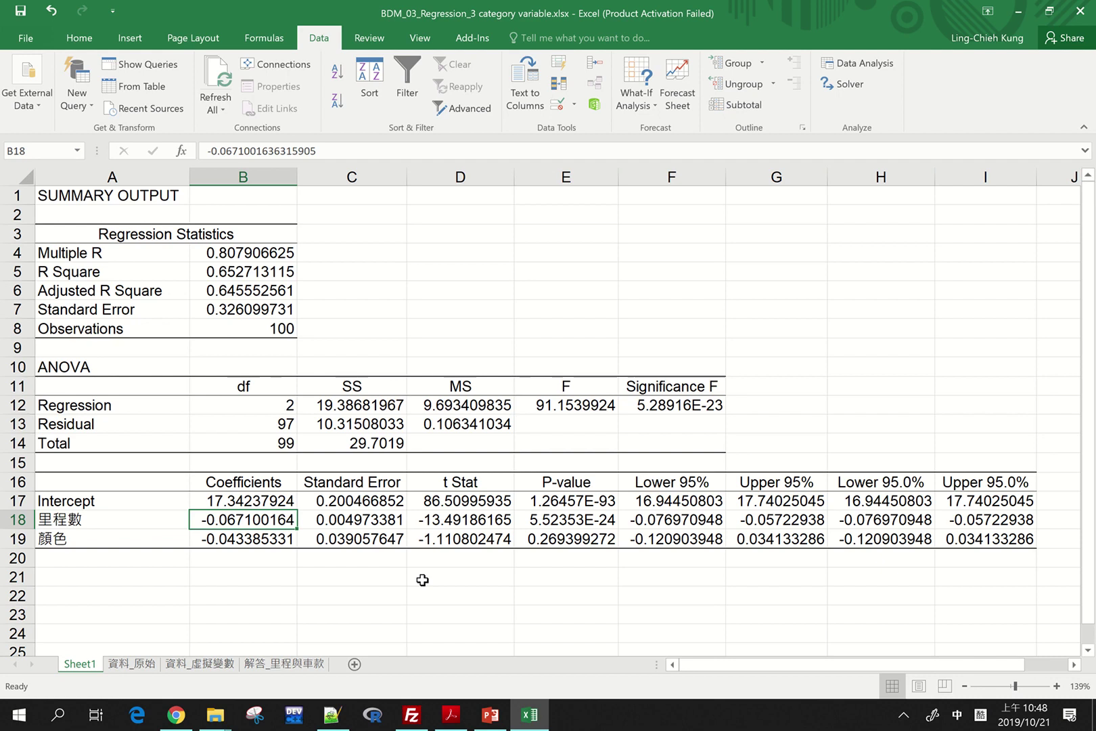
left_click(250, 540)
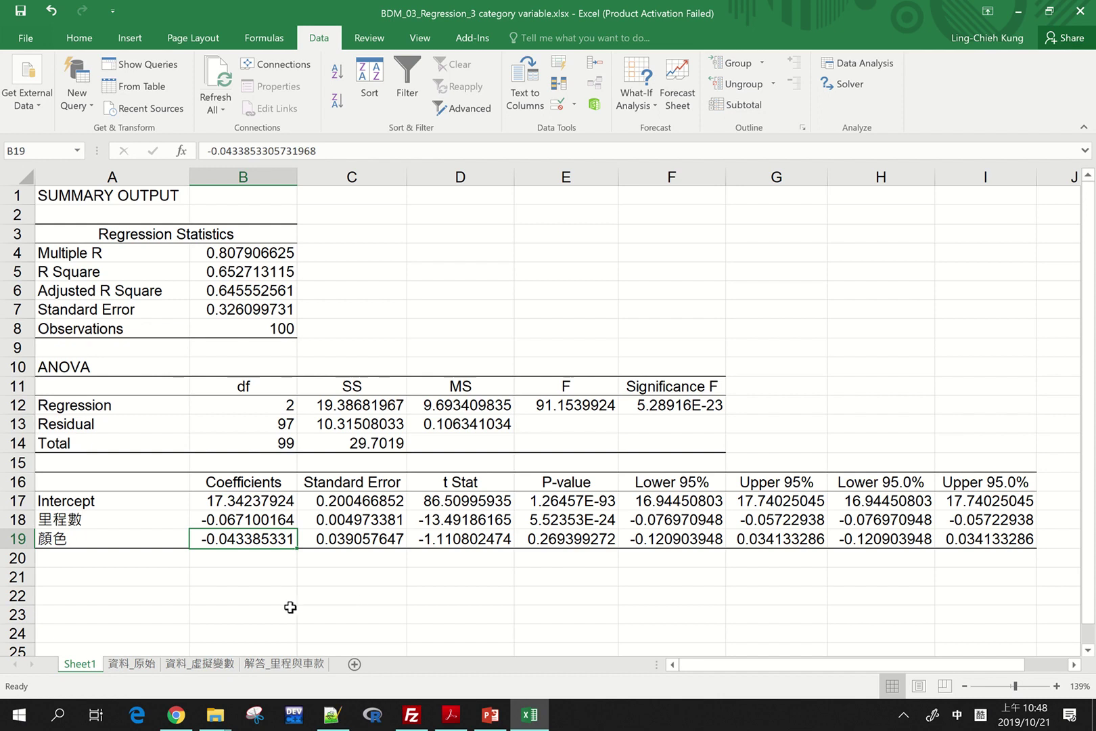
left_click(132, 663)
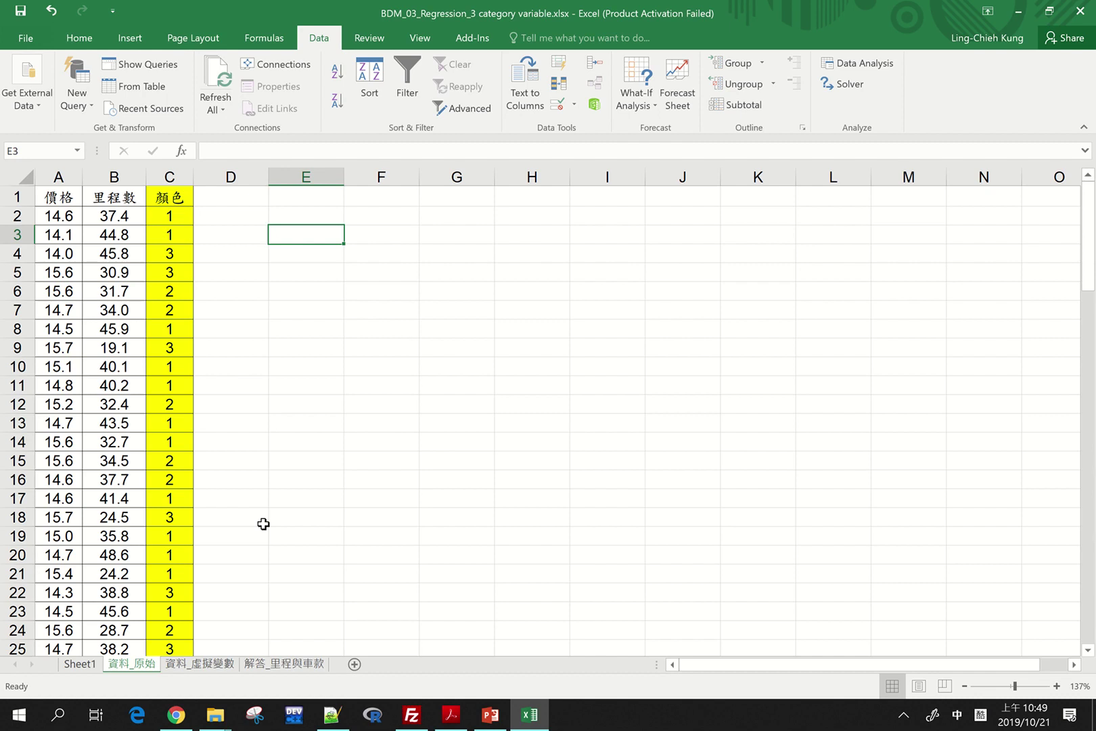
Step: Go to the 資料_虛擬變數 sheet and look at the white dummy values
left_click(185, 665)
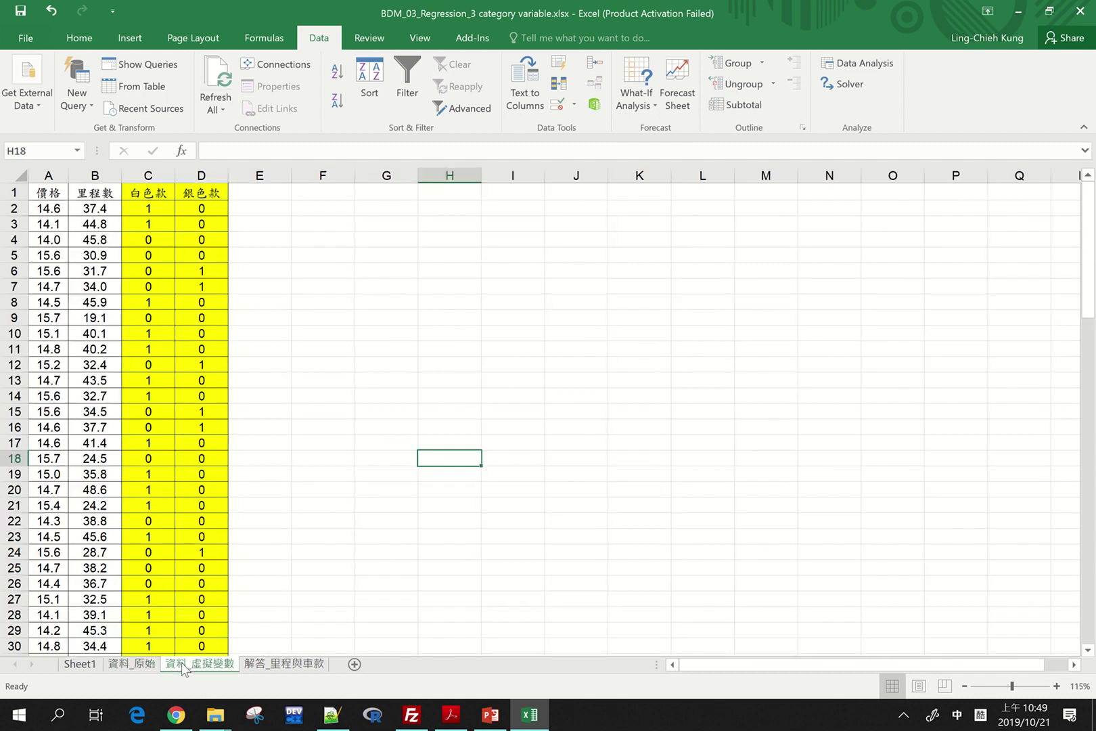
left_click(150, 270)
scroll(152, 269, "up", 2, "ctrl")
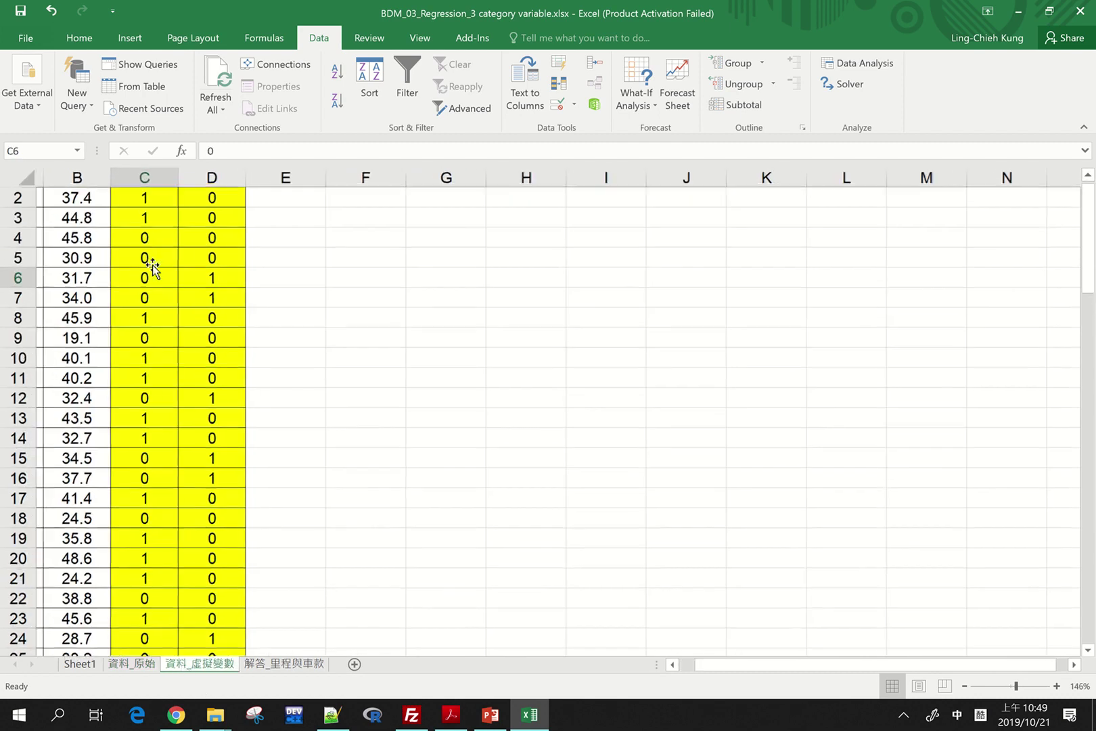
scroll(151, 269, "up", 1)
scroll(153, 264, "left", 1)
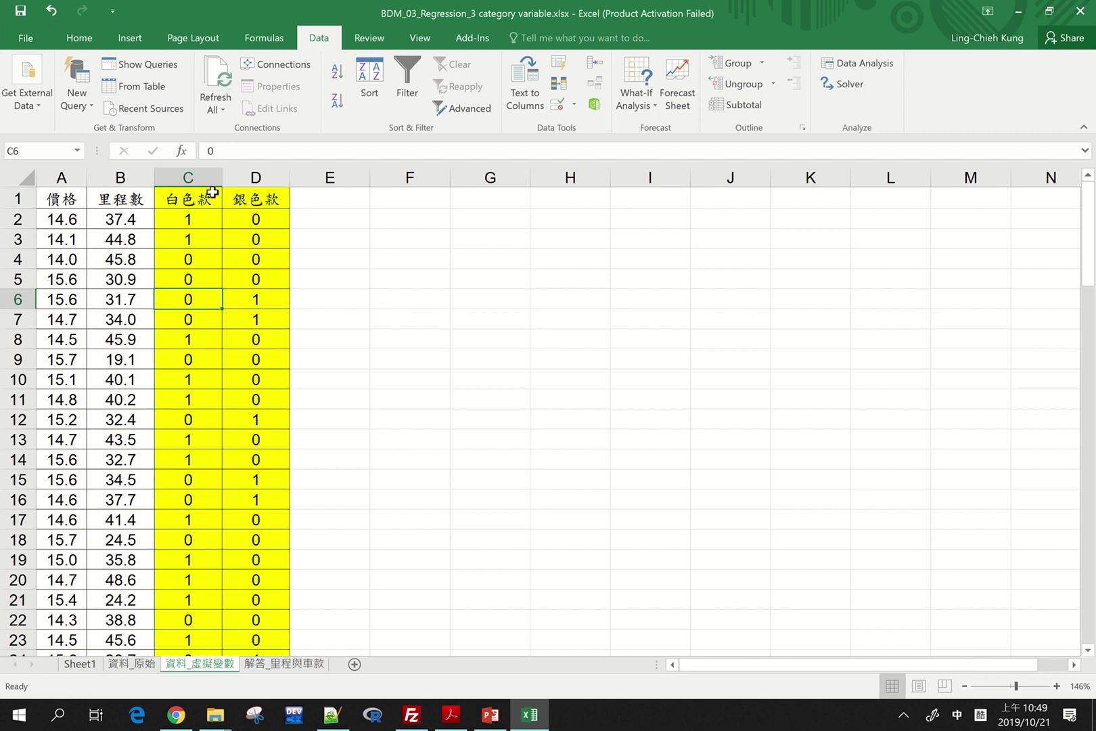
Step: Compare the 白色款 and 銀色款 dummy columns C and D, then switch to 資料_原始
left_click_drag(191, 176, 261, 171)
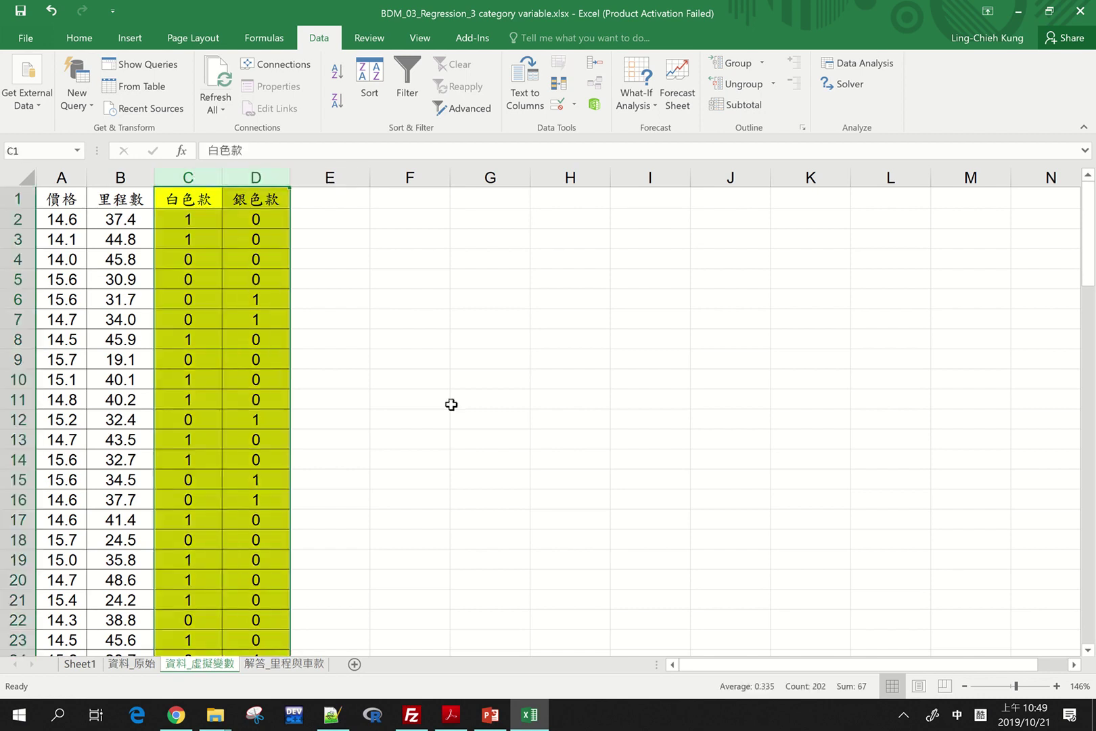
left_click(193, 178)
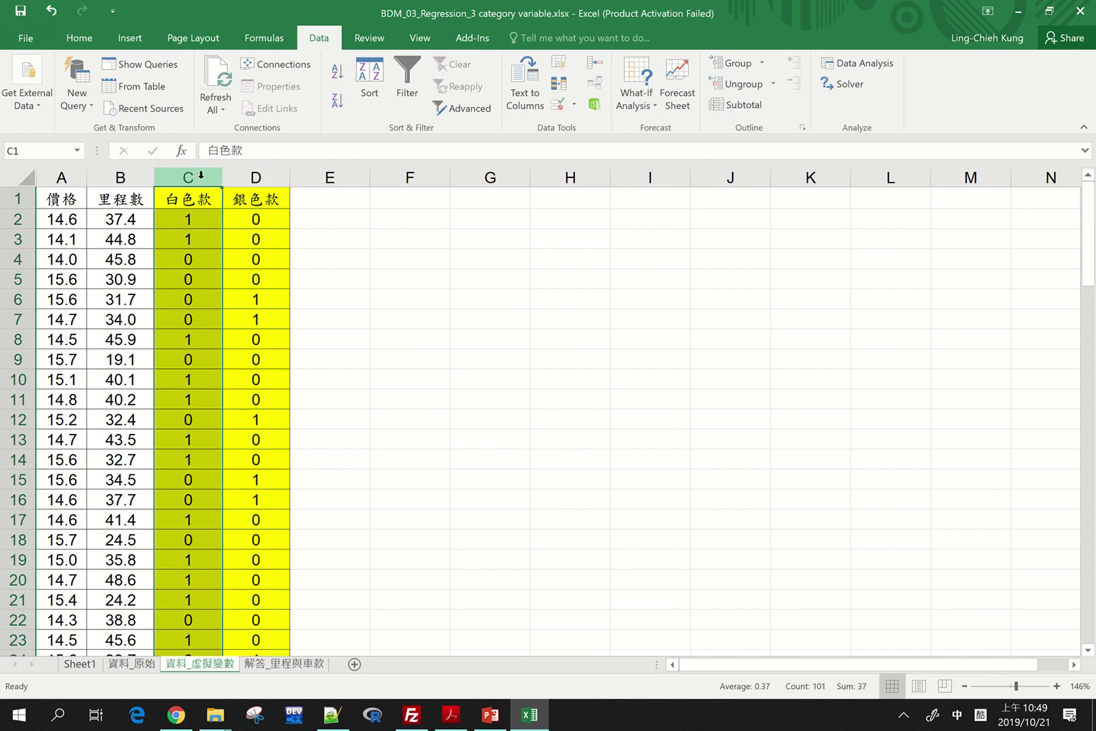
left_click(238, 173)
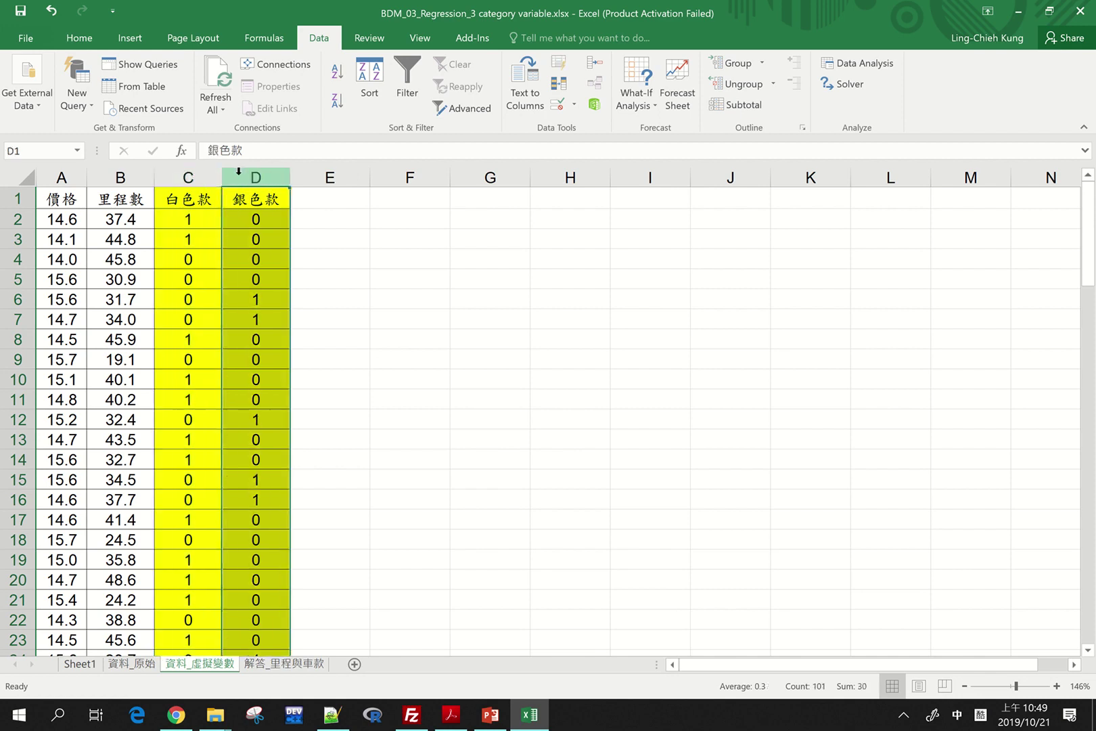
left_click(189, 178)
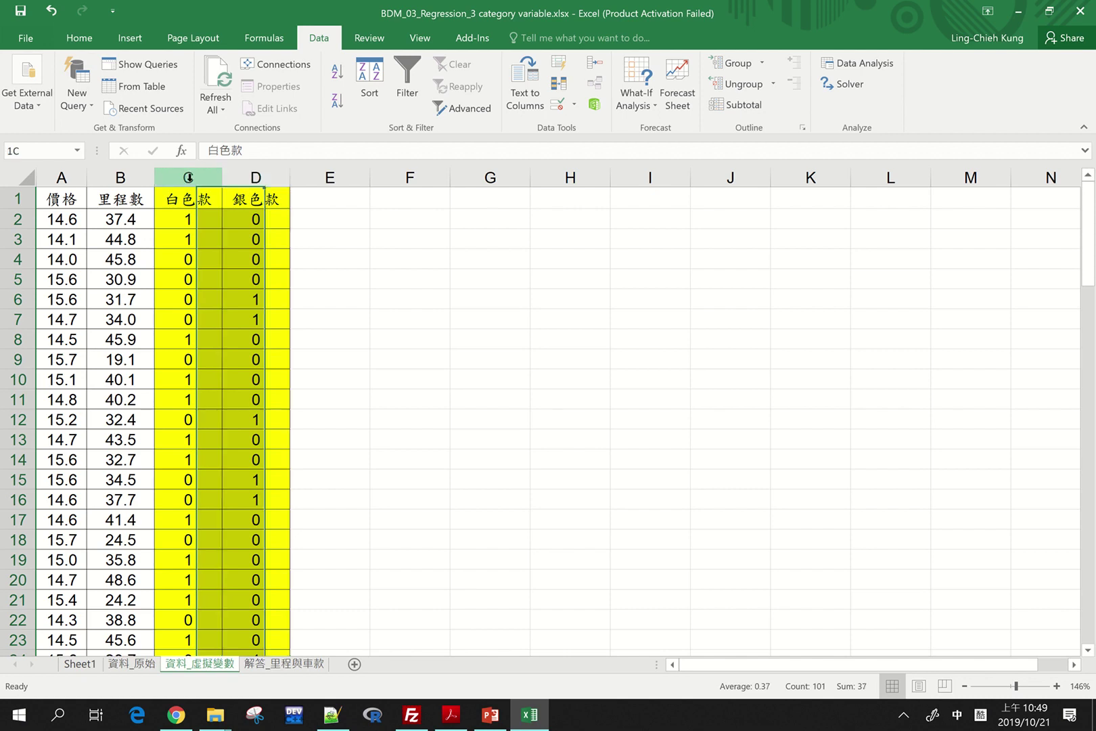
left_click(193, 222)
left_click(194, 238)
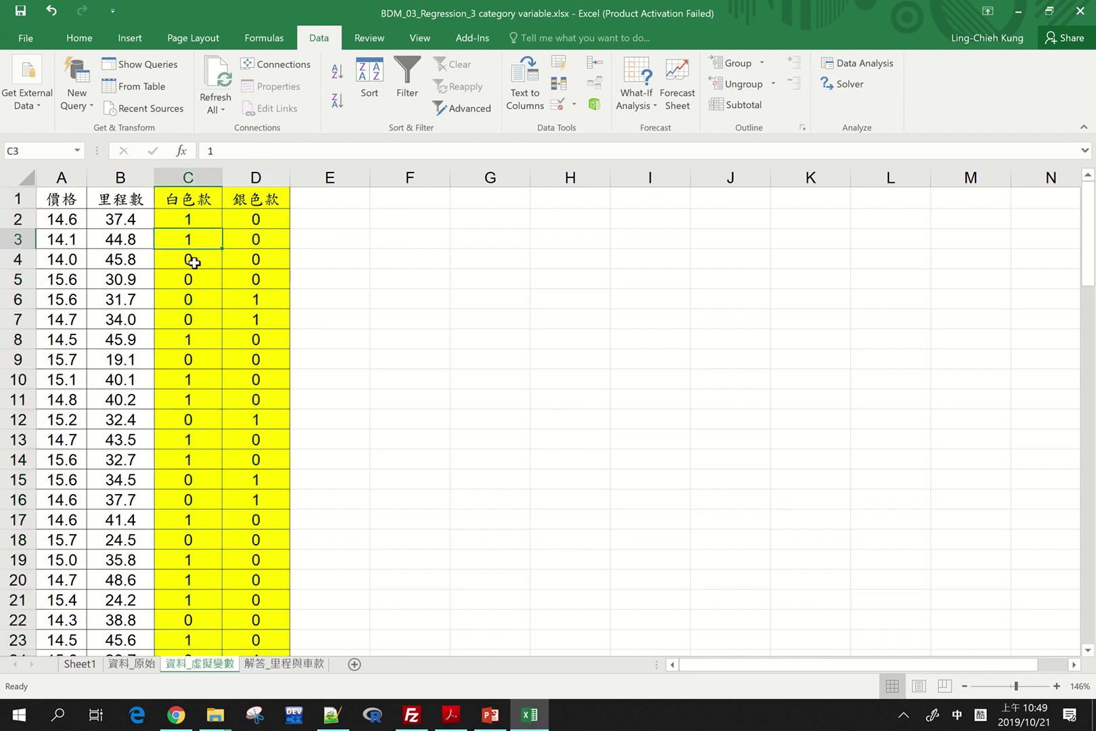
left_click(150, 666)
Step: Copy the 顏色 column into column E of 資料_虛擬變數
left_click(171, 177)
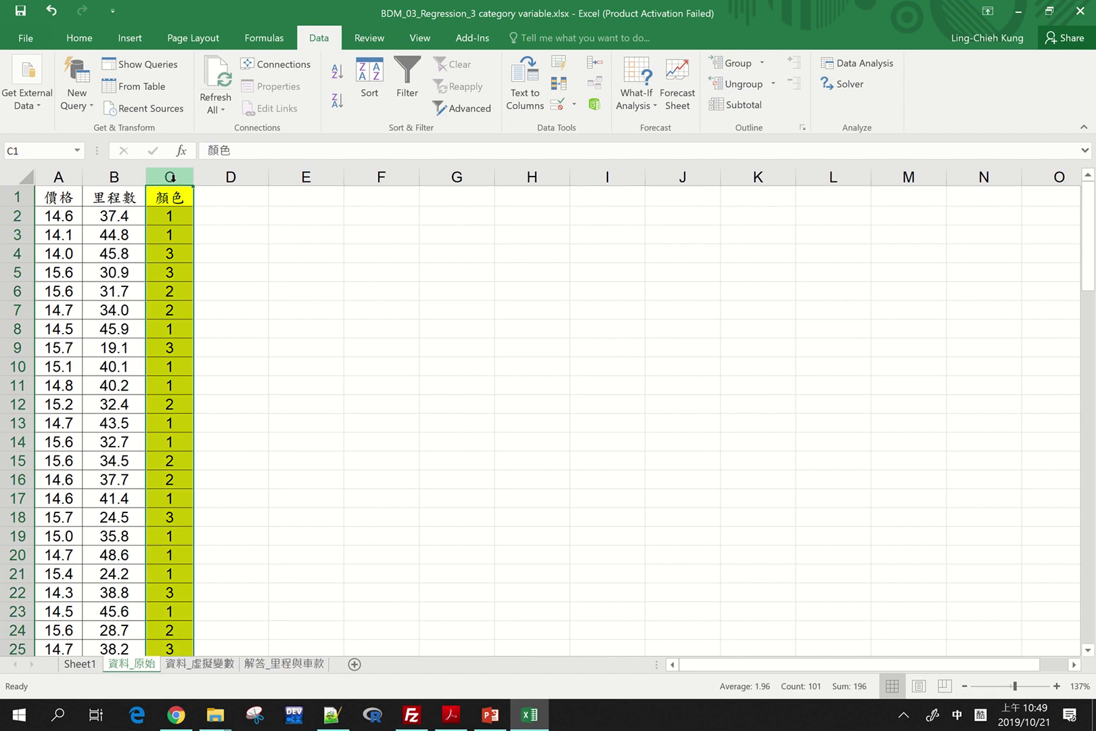
key("ctrl+c")
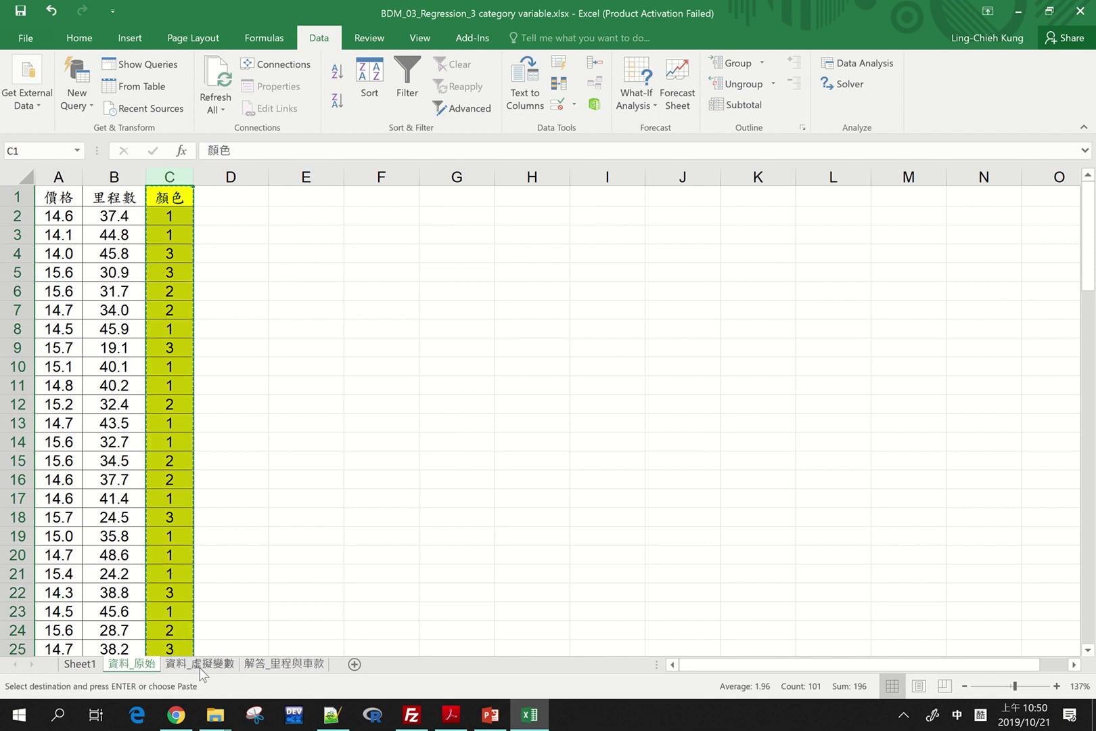
left_click(203, 665)
left_click(337, 201)
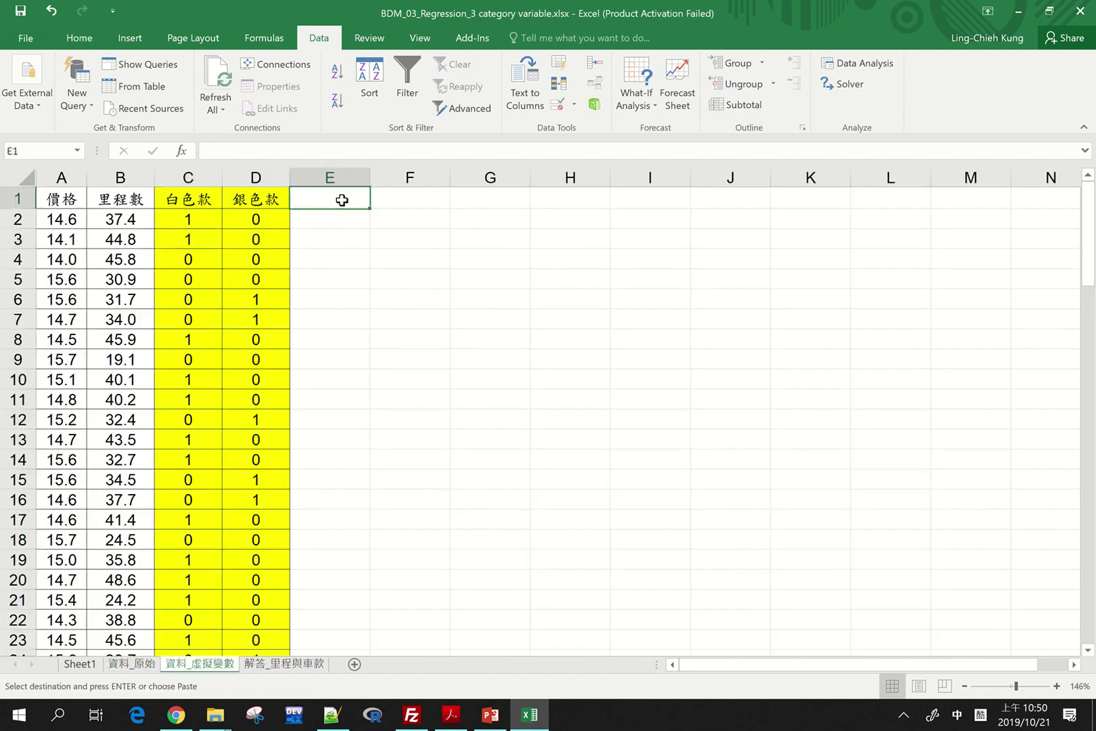
key("Return")
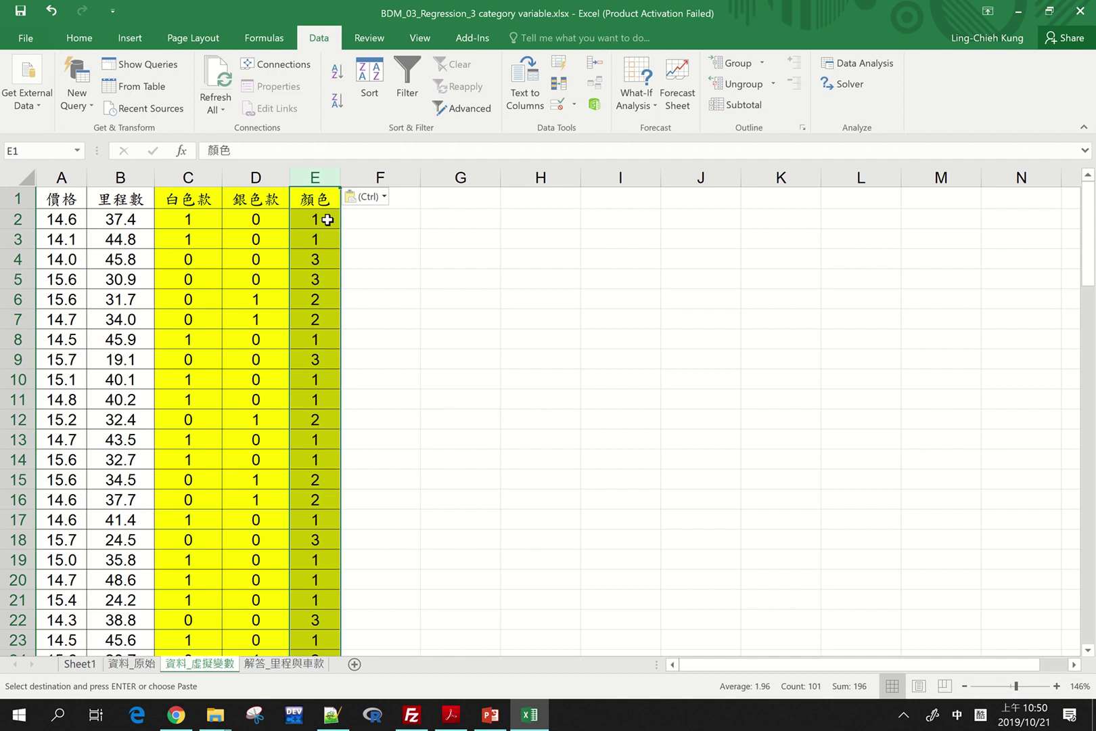
Step: Check the pasted colour codes against the 白色款 values in the first rows
left_click_drag(331, 219, 321, 240)
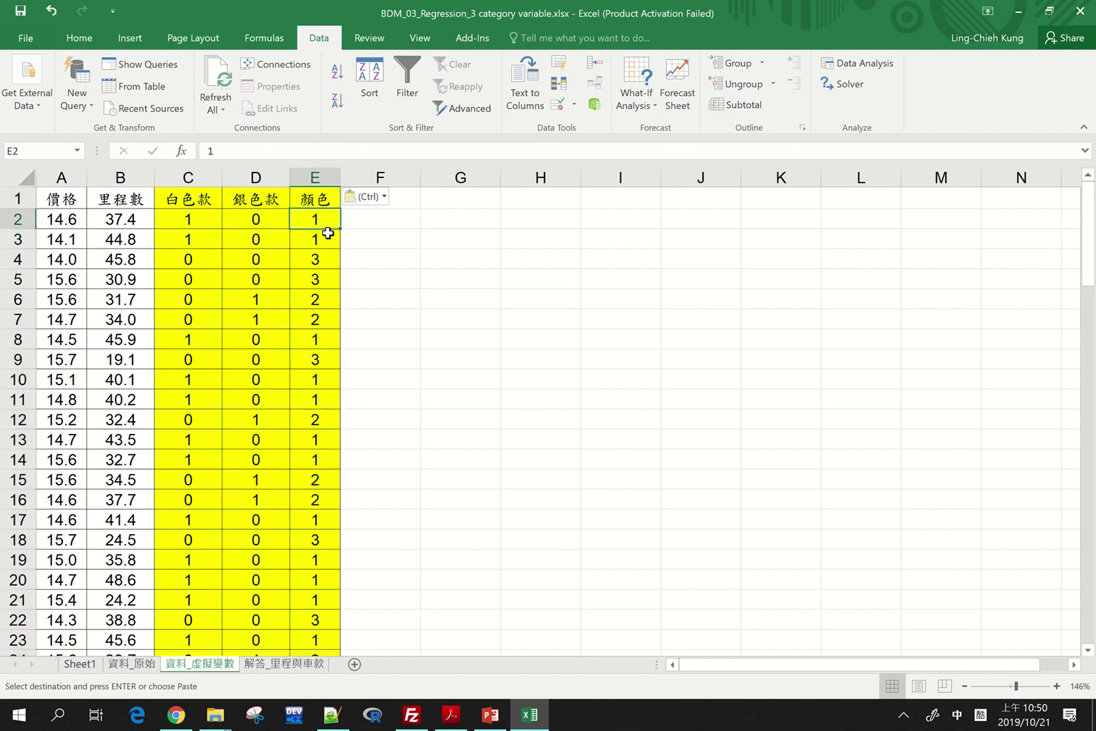
left_click(202, 228)
left_click_drag(203, 228, 204, 239)
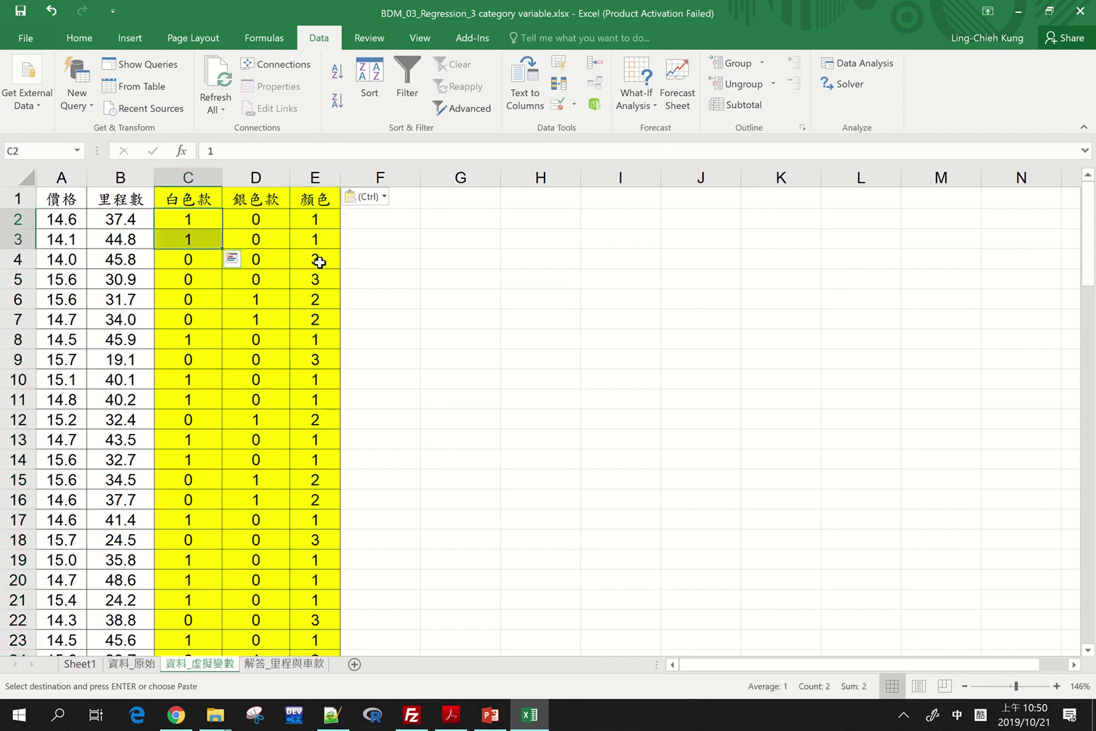
left_click_drag(316, 261, 318, 320)
left_click_drag(203, 261, 202, 324)
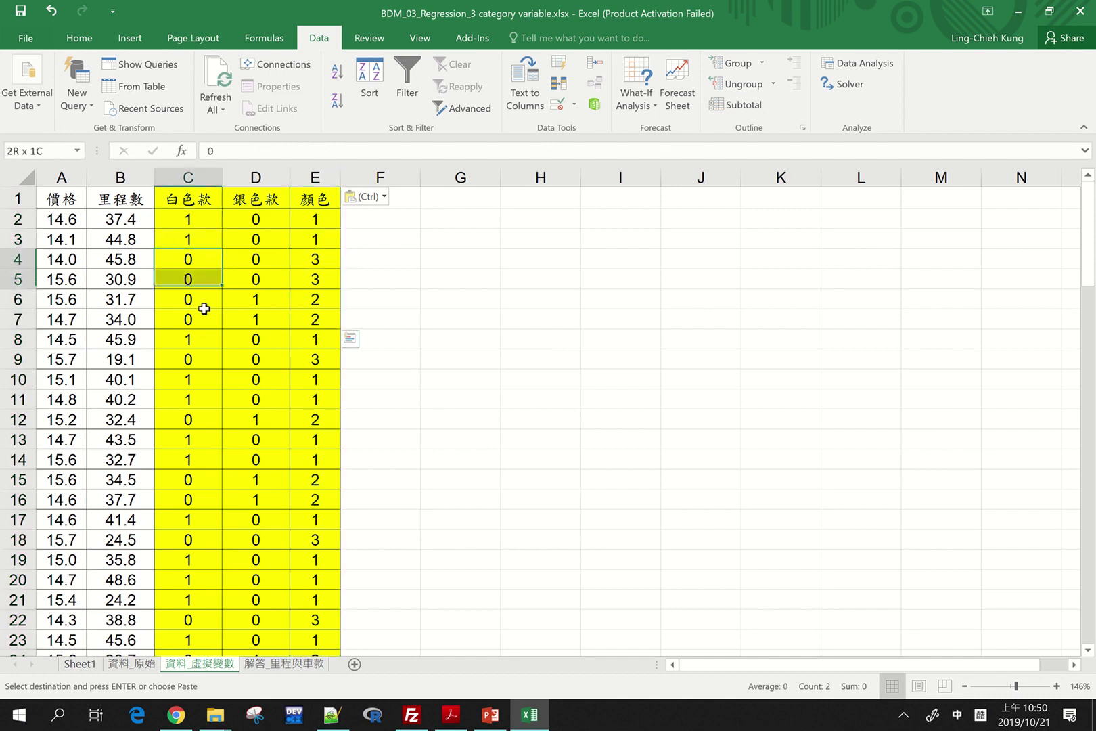
Step: Check code 2 rows against 銀色款 and verify both dummies in rows 9, 6 and 3
mouse_move(310, 301)
left_mouse_down()
mouse_move(310, 322)
mouse_move(274, 316)
left_mouse_up()
mouse_move(318, 279)
left_mouse_down()
mouse_move(321, 217)
mouse_move(258, 283)
left_mouse_up()
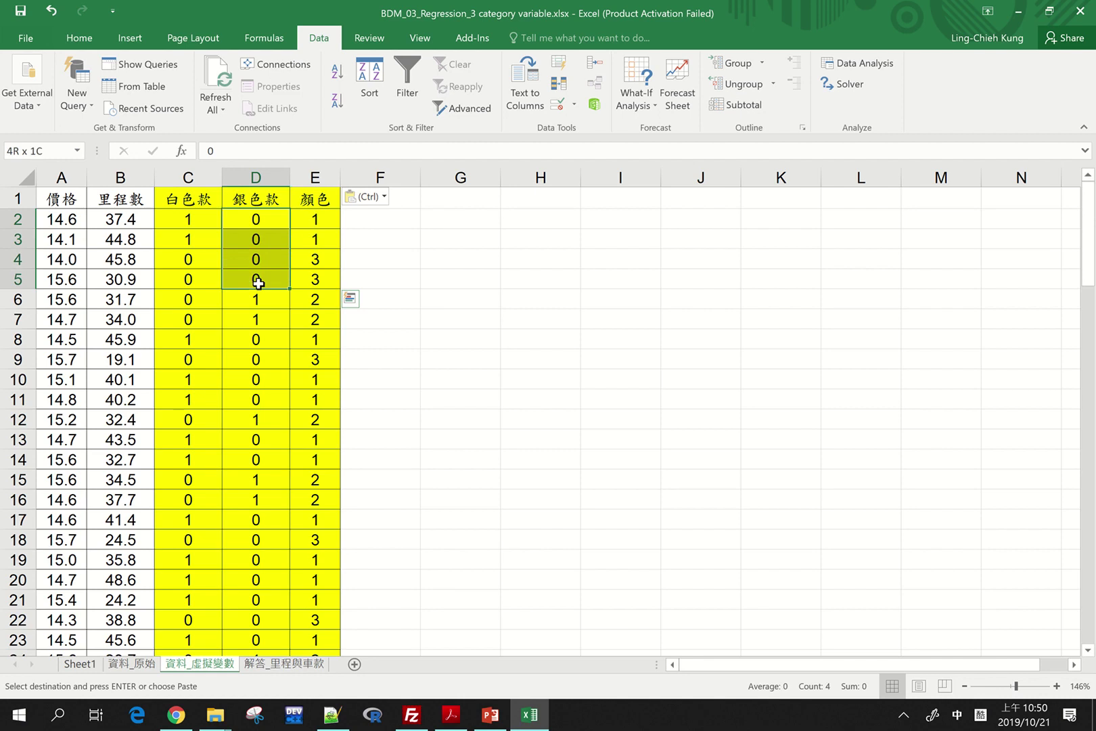
left_click(313, 360)
left_click_drag(184, 360, 238, 362)
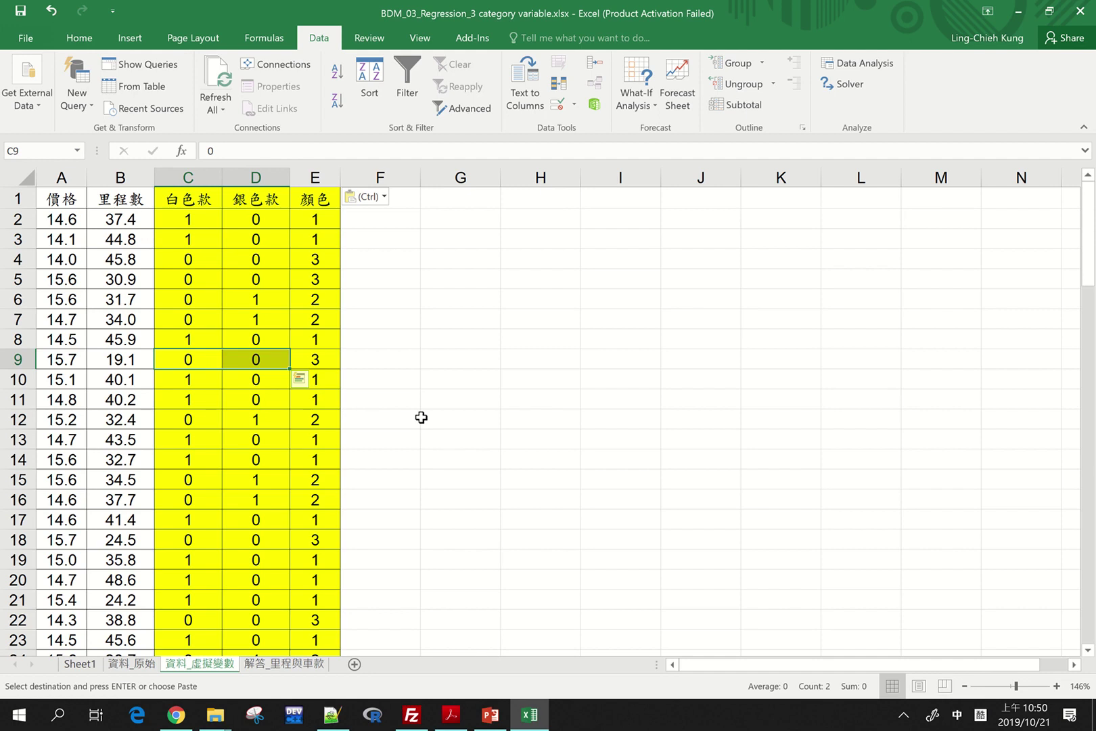
left_click_drag(207, 357, 251, 358)
left_click_drag(200, 301, 250, 301)
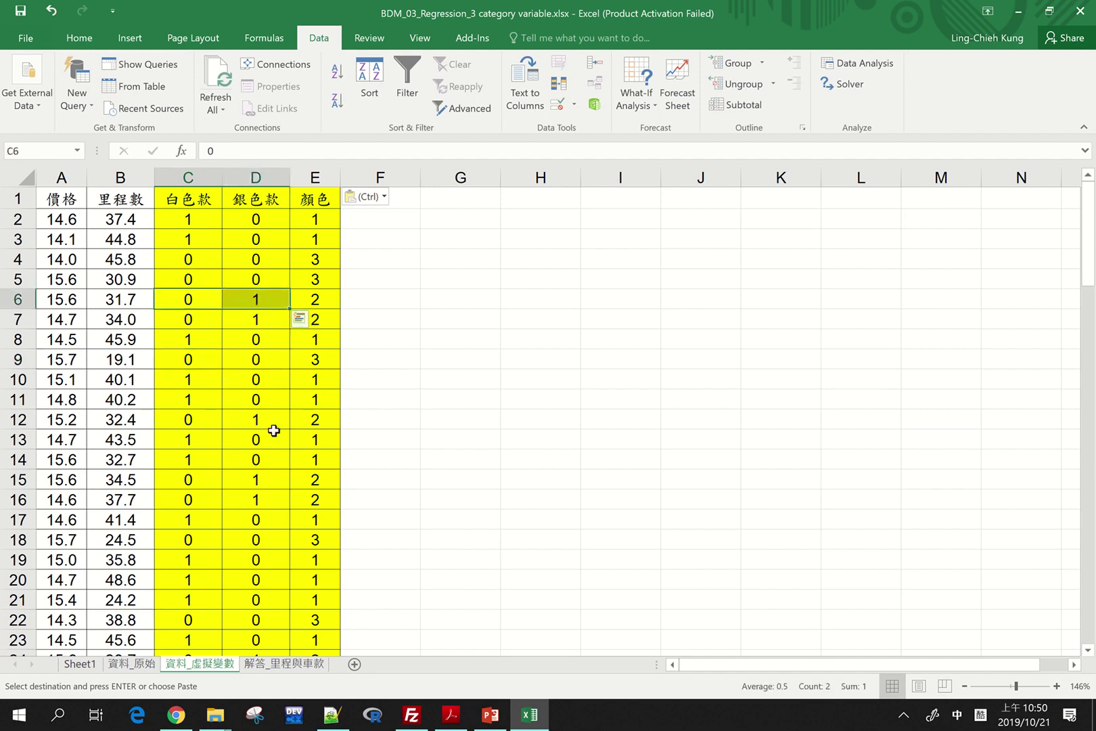
left_click_drag(195, 233, 246, 241)
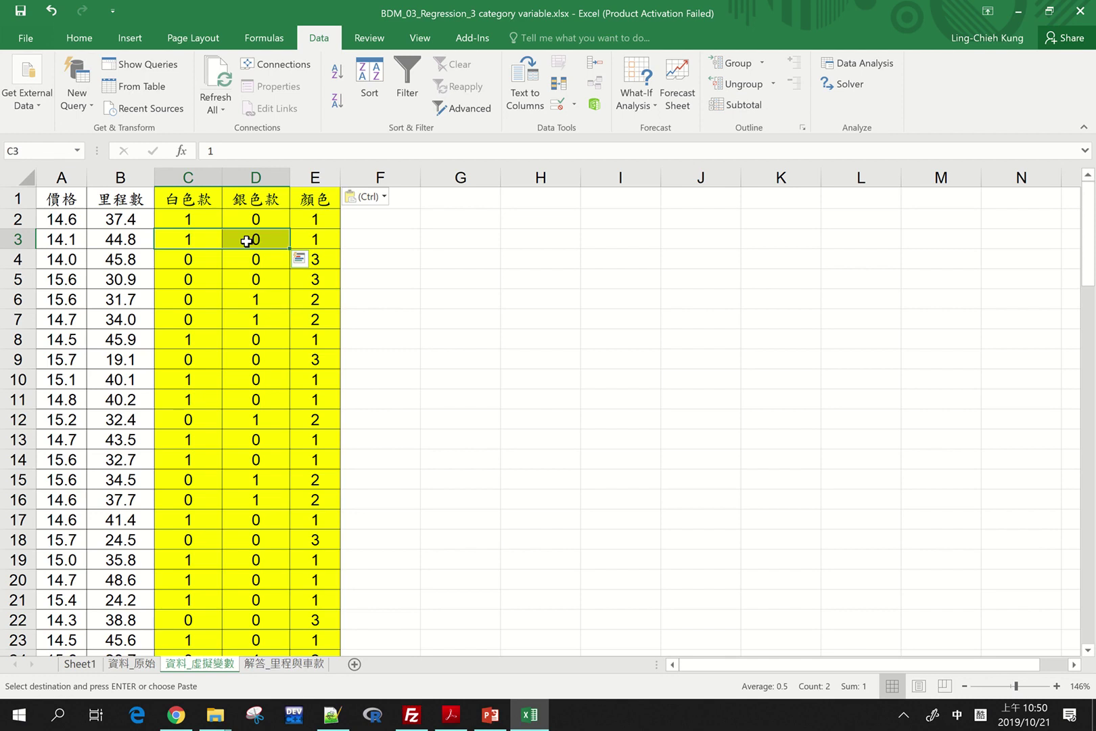
Step: Delete the temporary 顏色 column E from 資料_虛擬變數
left_click(323, 174)
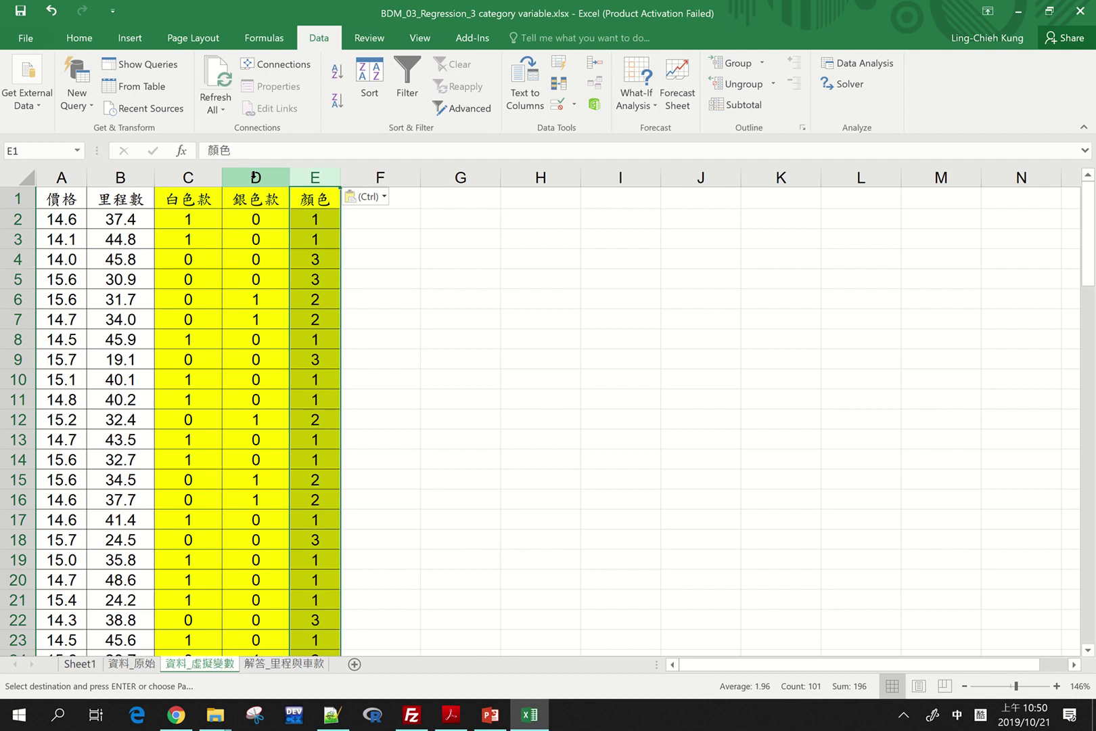
left_click_drag(324, 174, 318, 175)
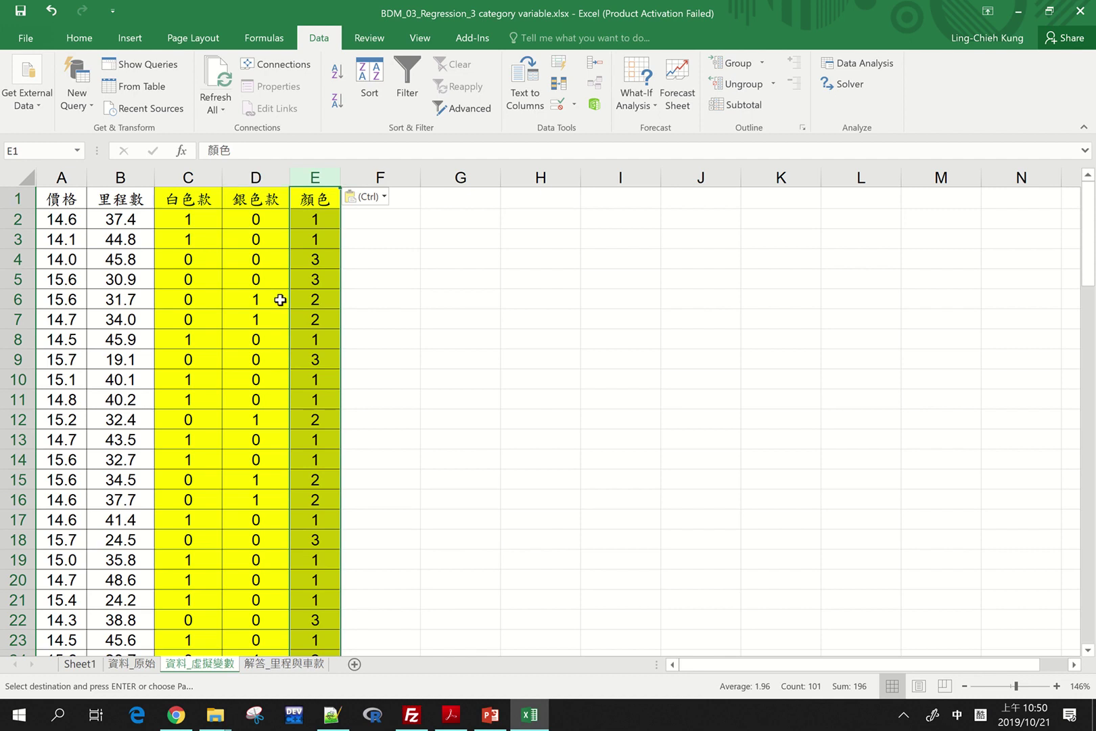
right_click(315, 178)
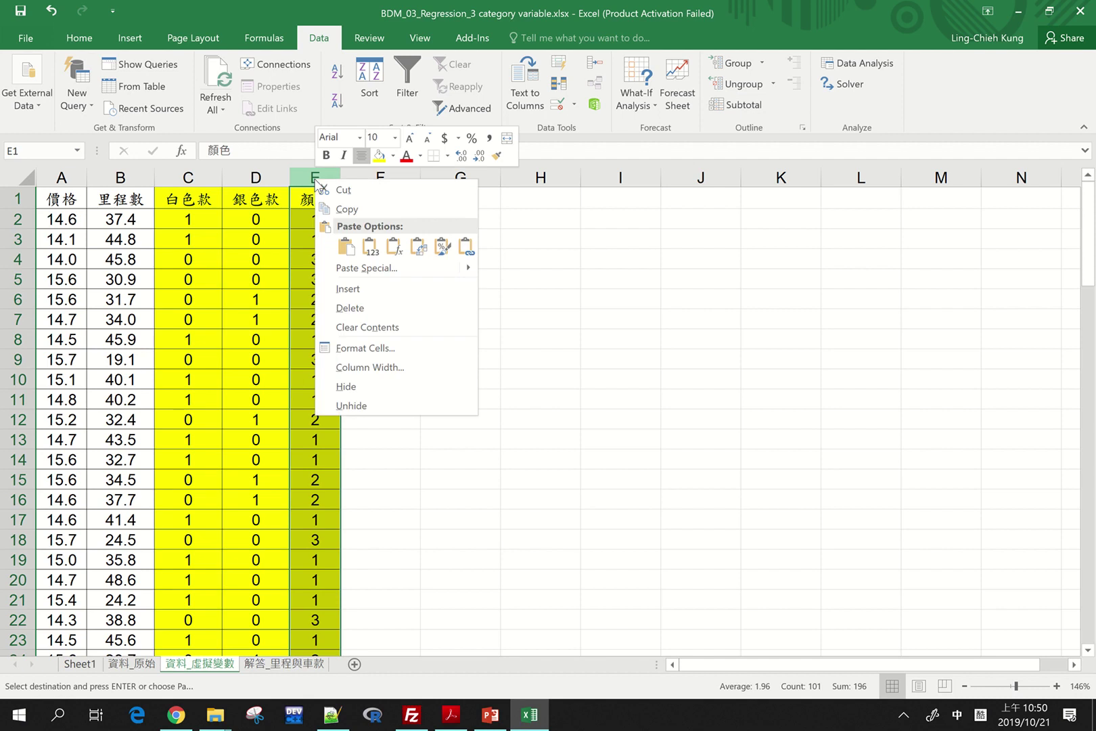
left_click(384, 308)
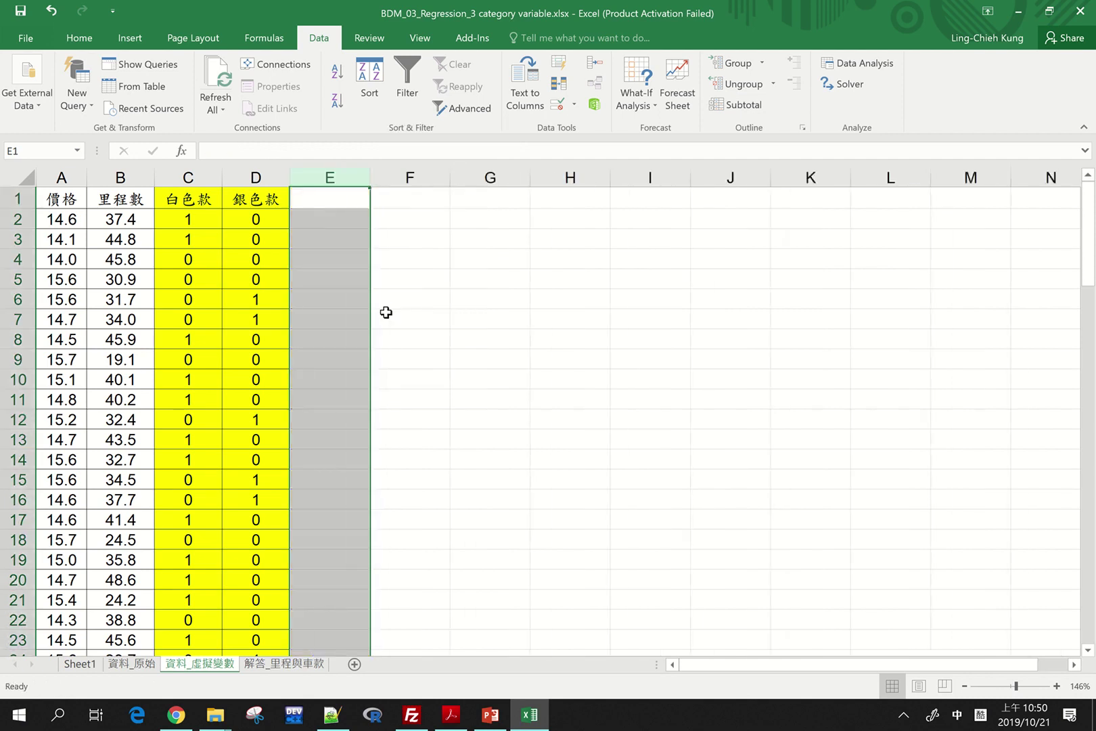
left_click(386, 312)
Step: Select the data block, then briefly open and close the Solver settings
left_click(61, 201)
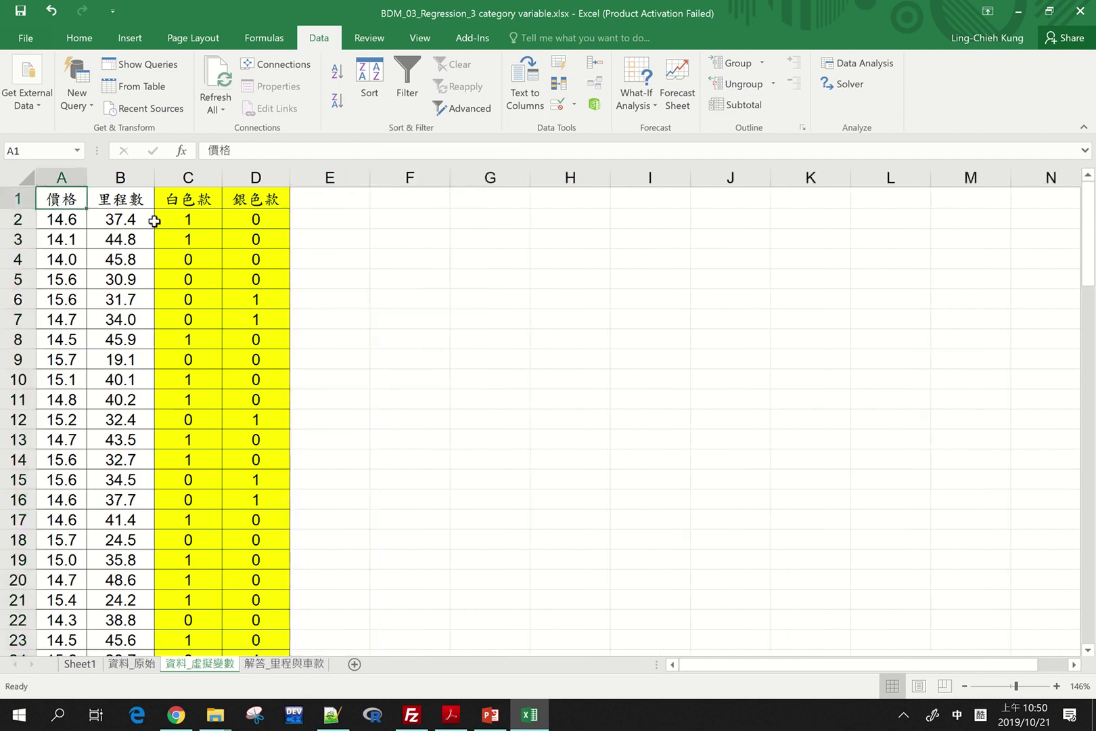
left_click_drag(62, 199, 225, 338)
left_click(227, 338)
left_click(413, 298)
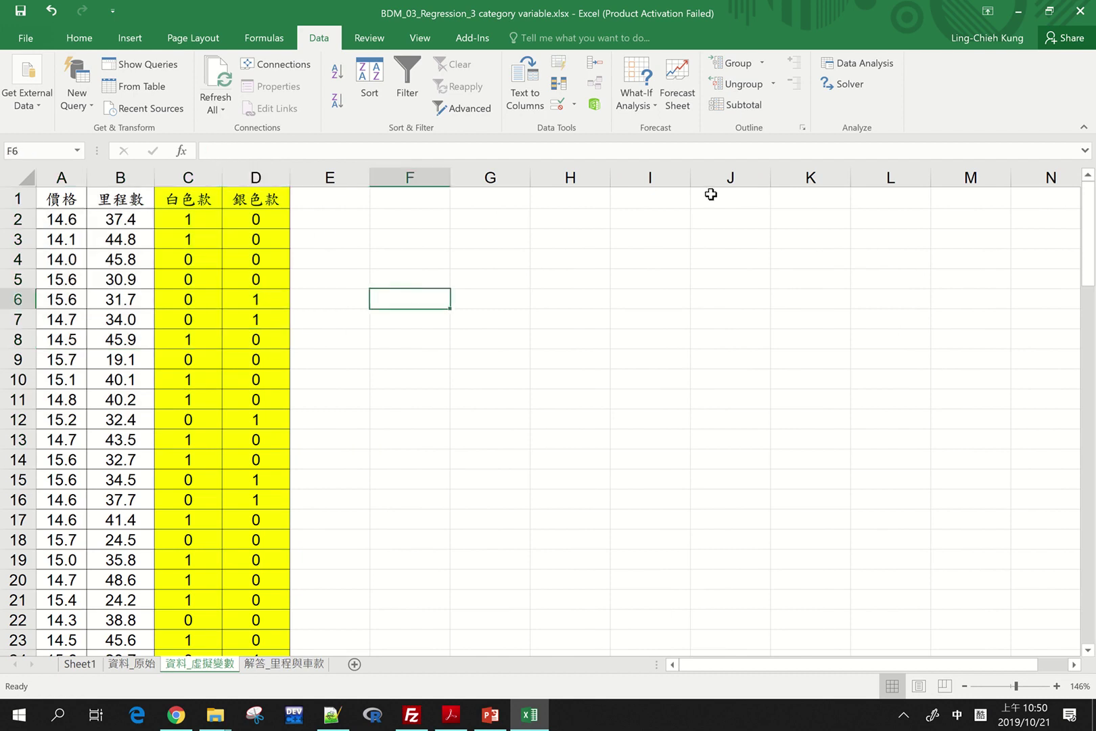
left_click(846, 84)
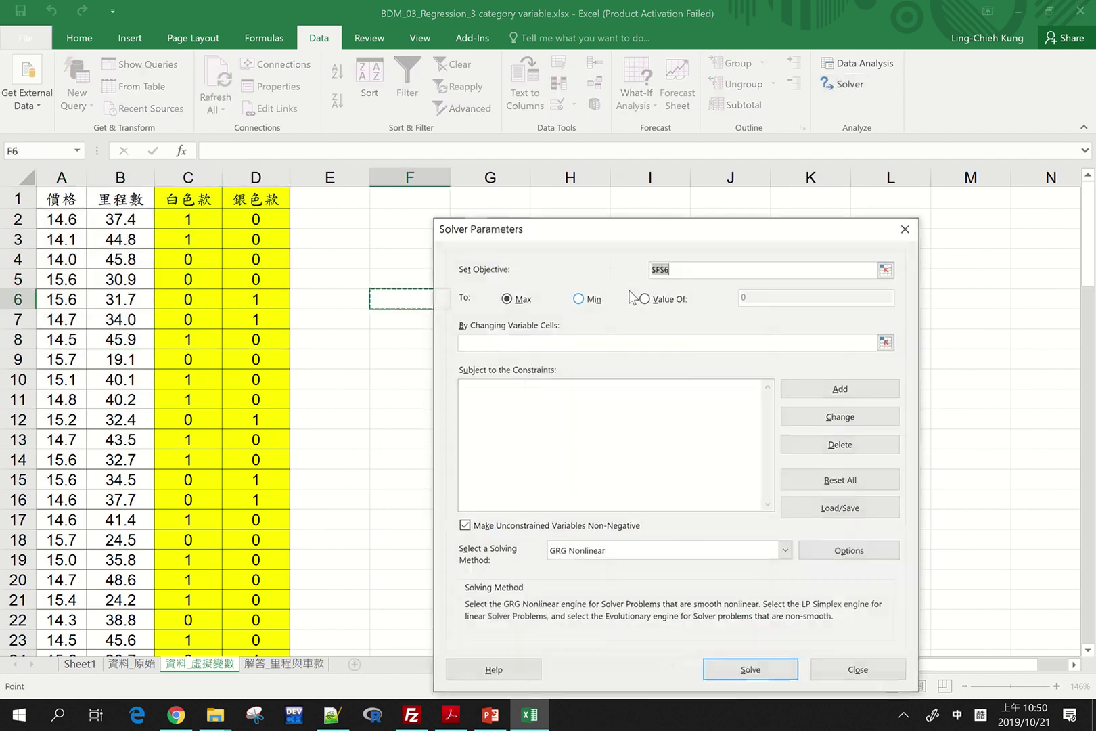
left_click(905, 230)
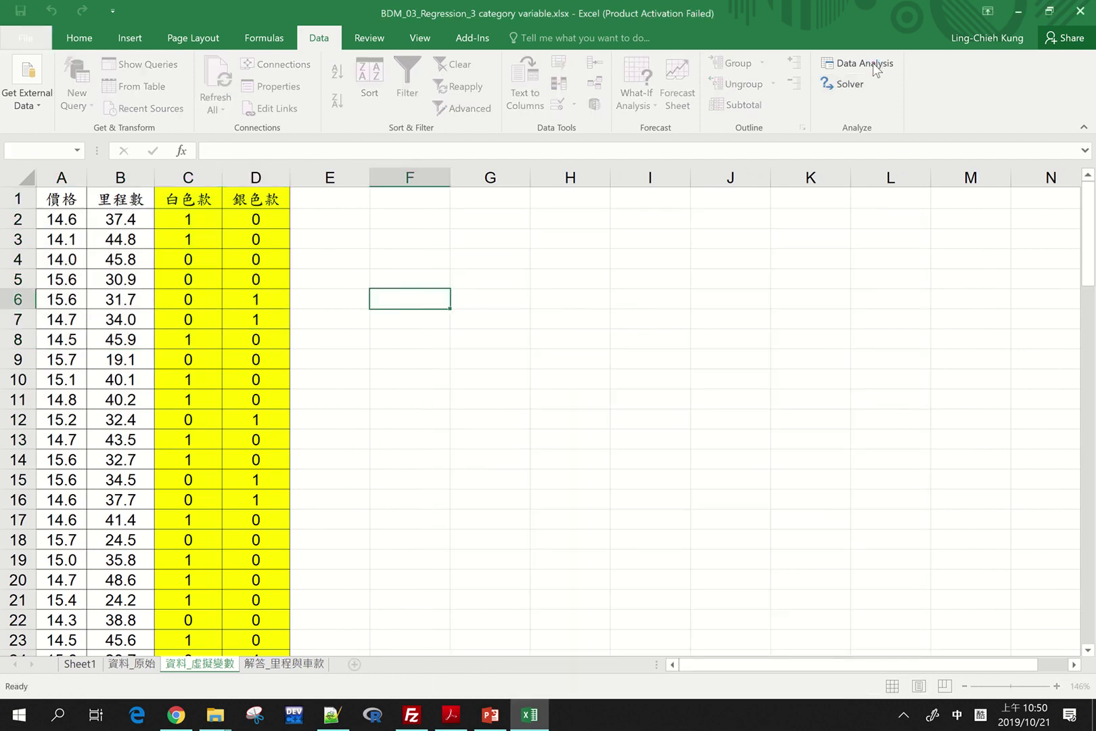
Step: Run Regression with Y A1:A101 and X B1:D101 (里程數, 白色款, 銀色款)
left_click(866, 64)
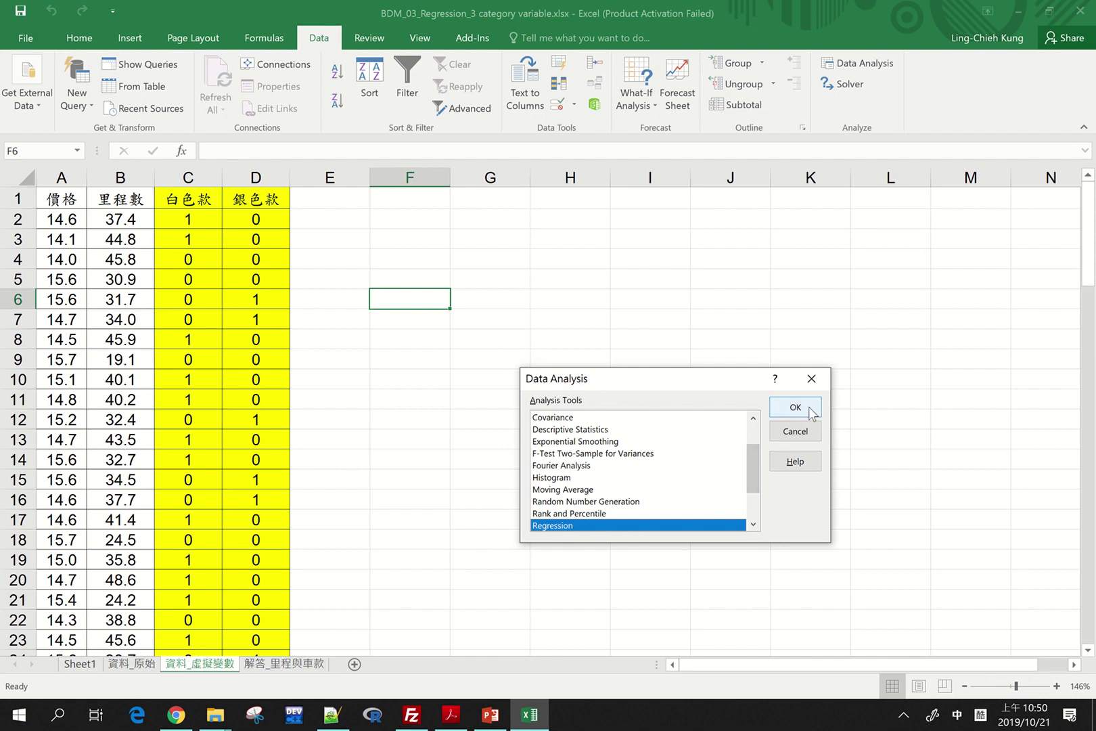
left_click(796, 407)
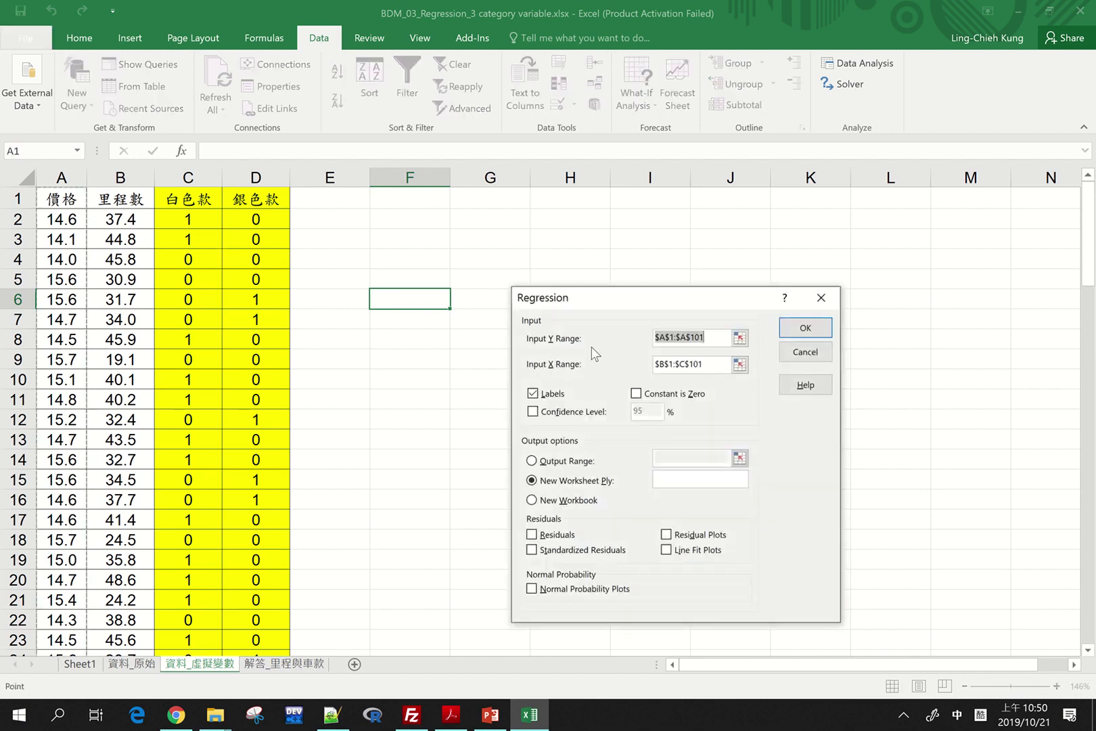
left_click_drag(721, 368, 655, 374)
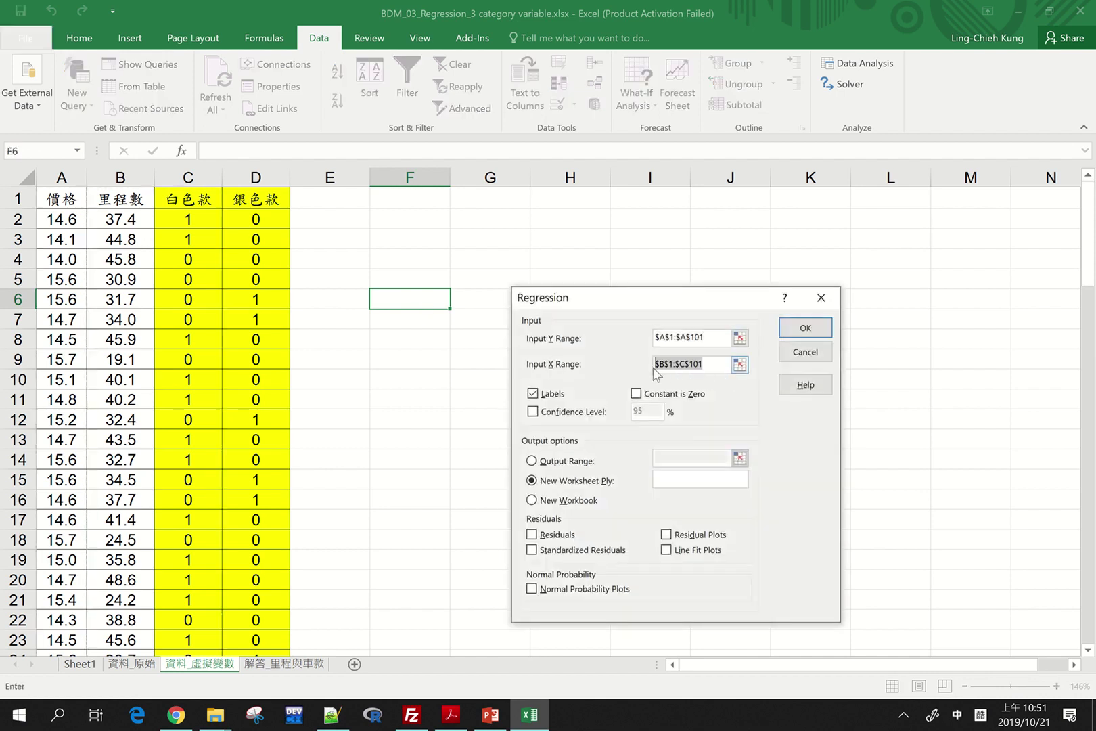
key("Delete")
left_click(128, 201)
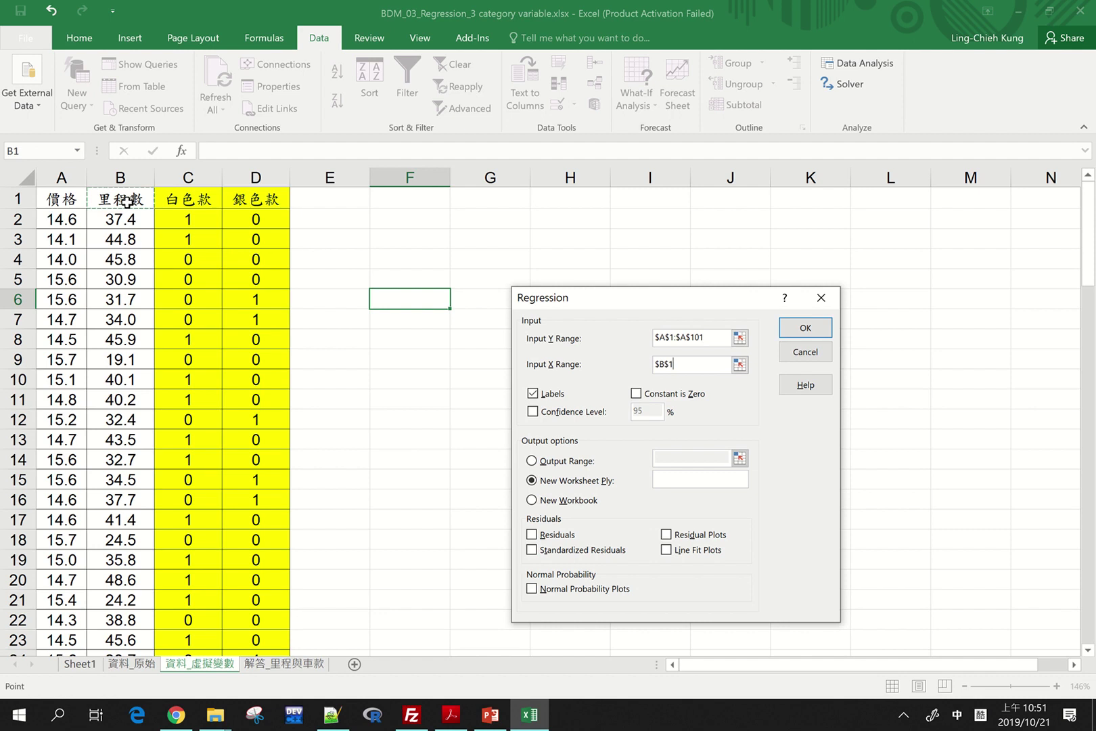
key("shift+Right")
key("ctrl+shift+Down")
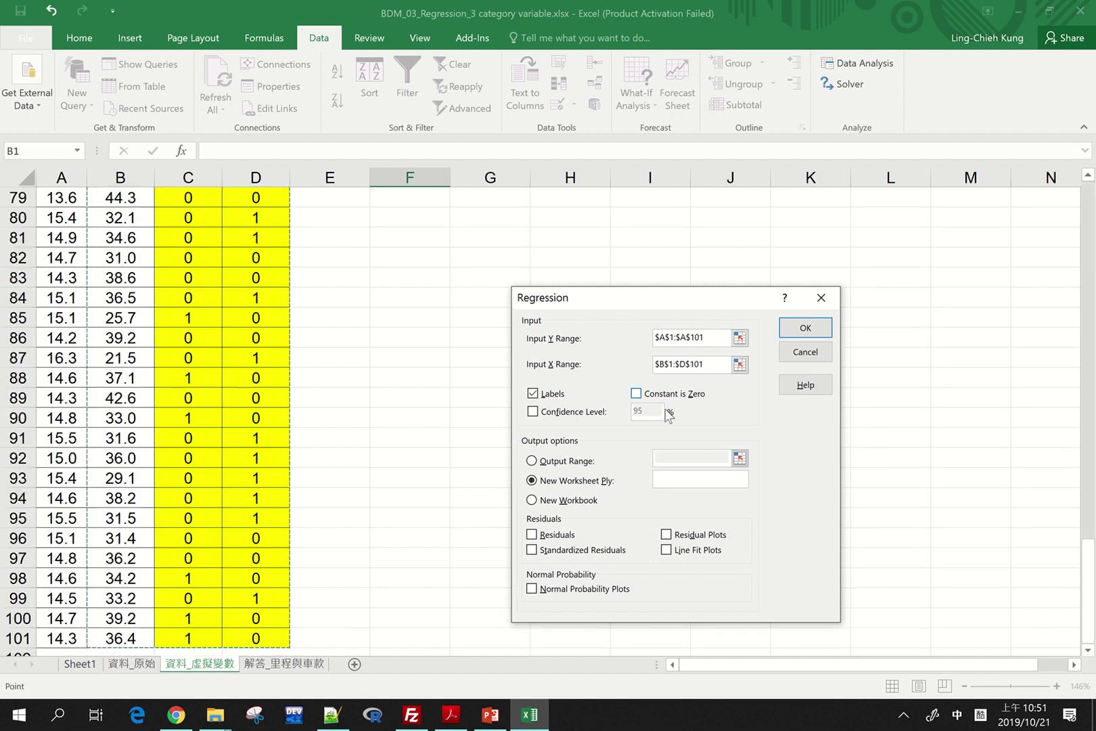
left_click(805, 328)
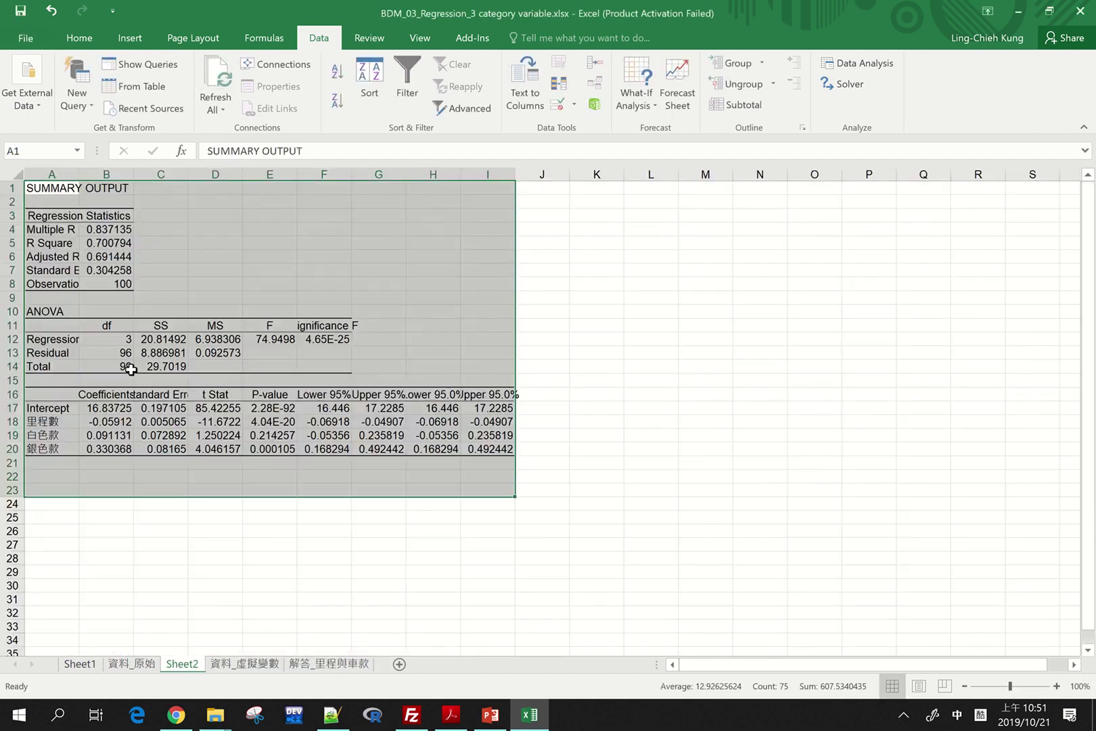
Step: AutoFit every column on Sheet2 to its contents
left_click(14, 175)
double_click(79, 174)
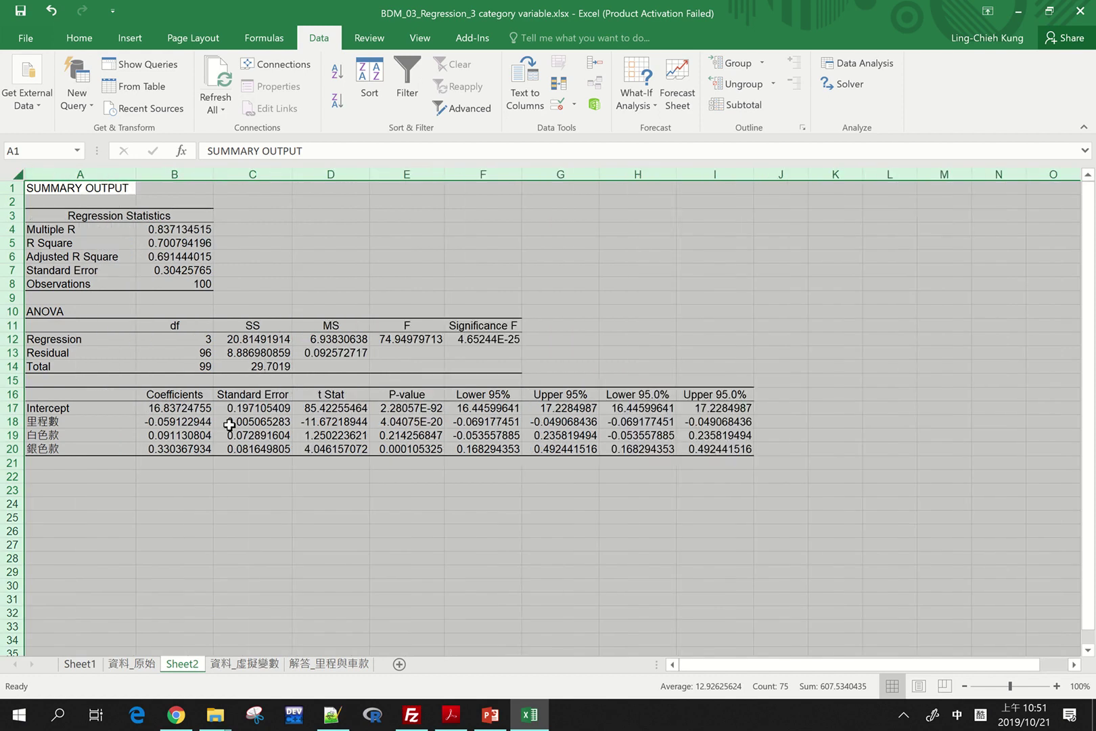
scroll(230, 424, "up", 3, "ctrl")
scroll(229, 424, "up", 2, "ctrl")
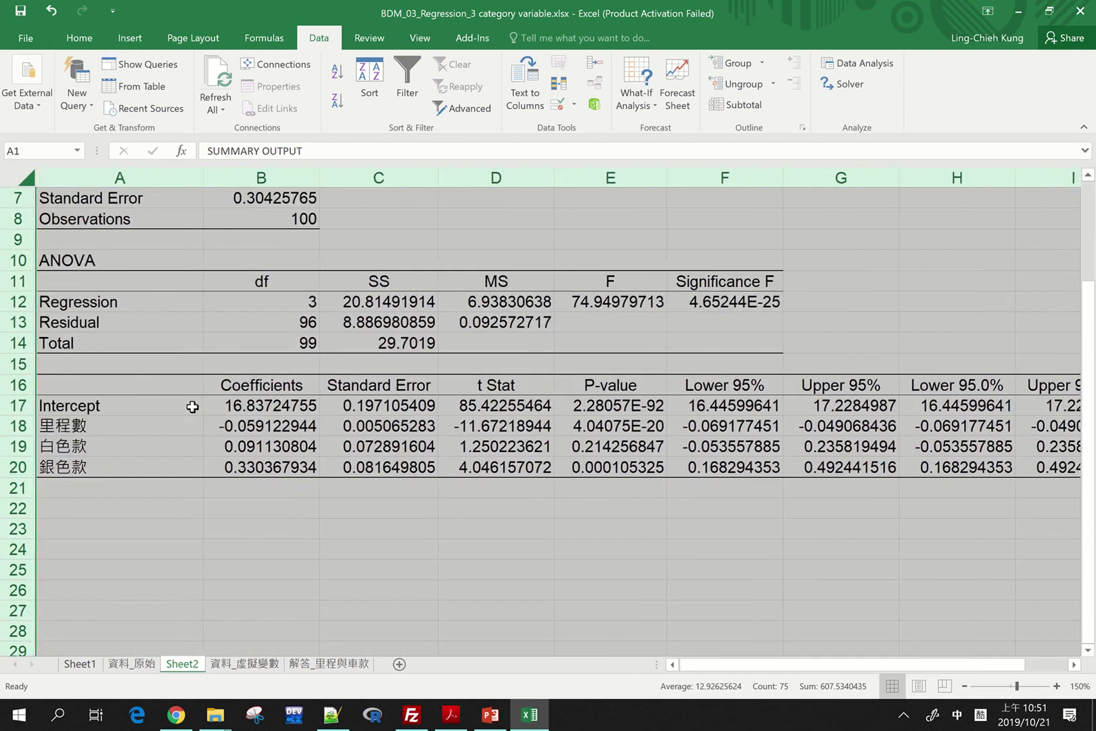
scroll(161, 389, "up", 1)
scroll(161, 389, "up", 1)
Step: Review the mileage, 白色款 (0.091131) and 銀色款 (0.330368) coefficients in B18:B20
left_click(278, 466)
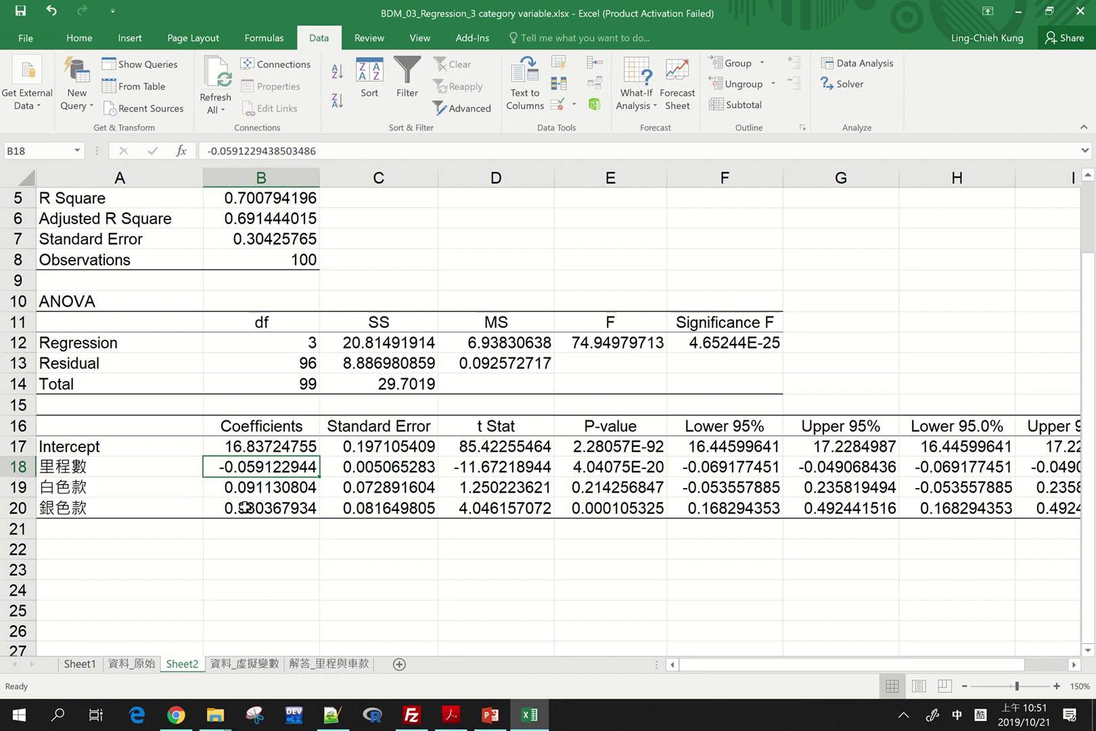
left_click(261, 486)
left_click_drag(260, 485, 238, 508)
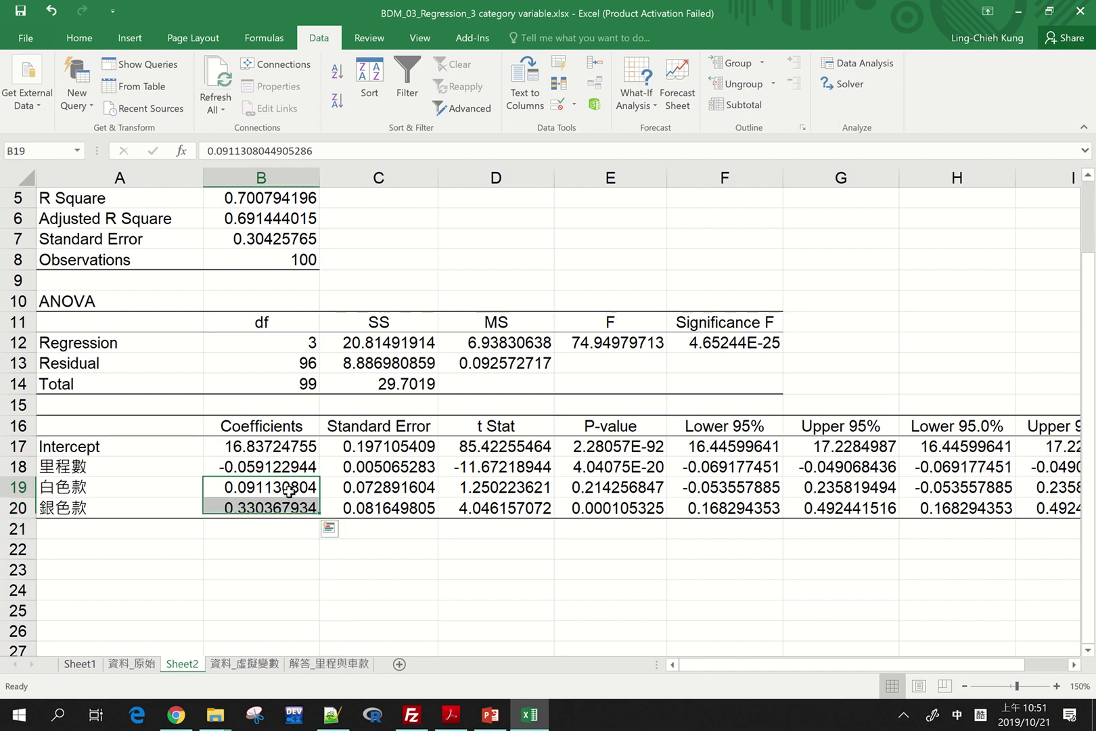
left_click_drag(238, 507, 290, 492)
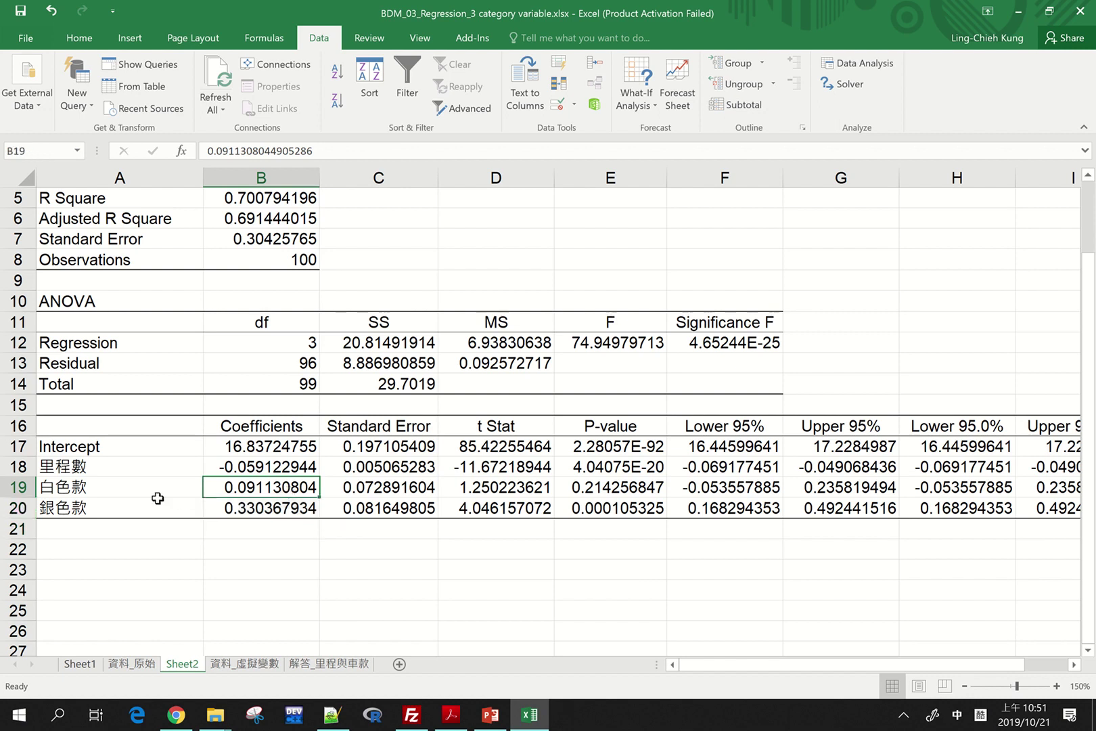
left_click(135, 485)
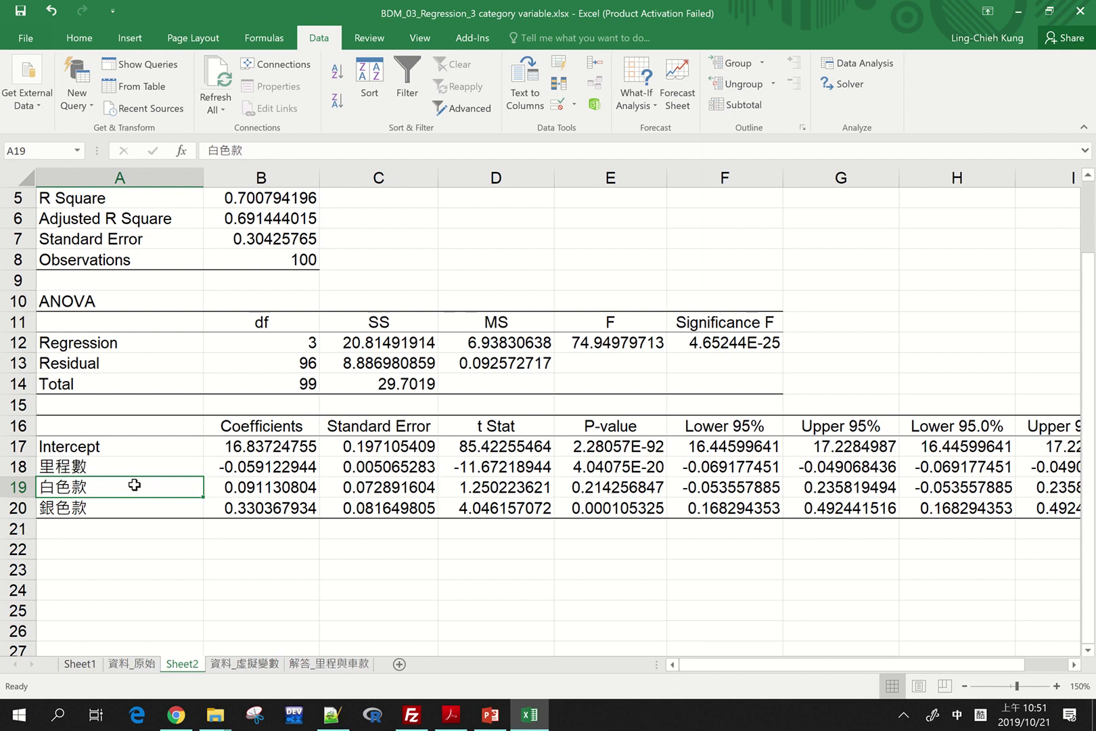
left_click(132, 665)
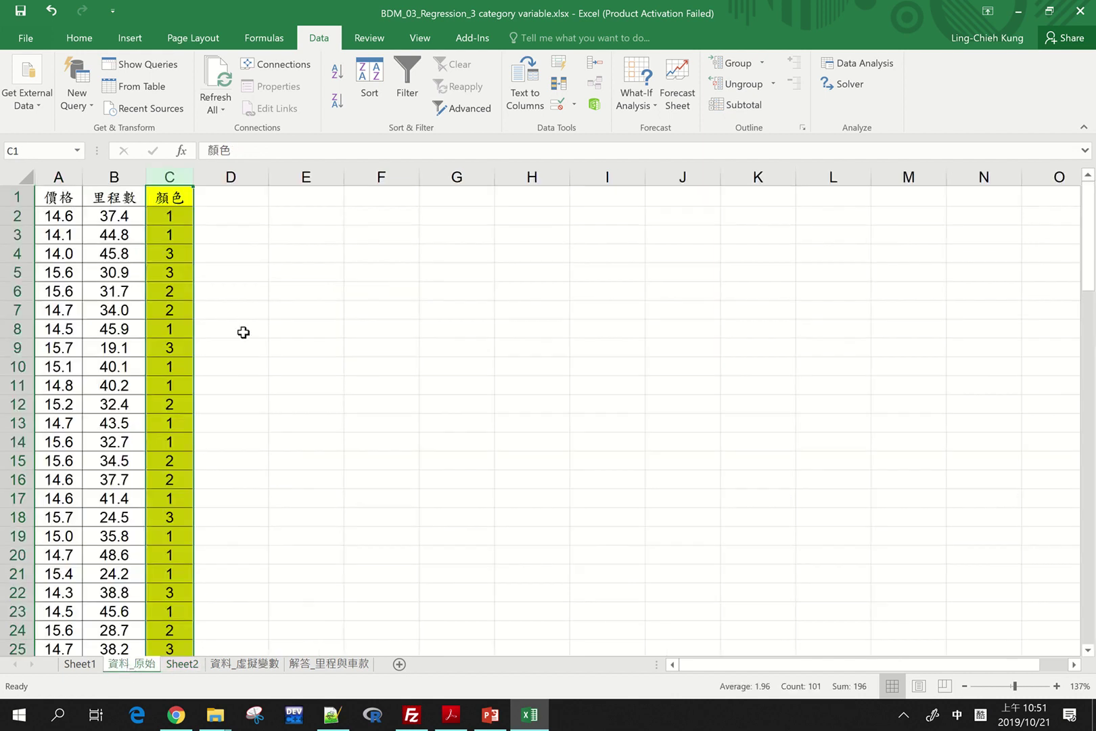
left_click(245, 663)
scroll(219, 245, "up", 8)
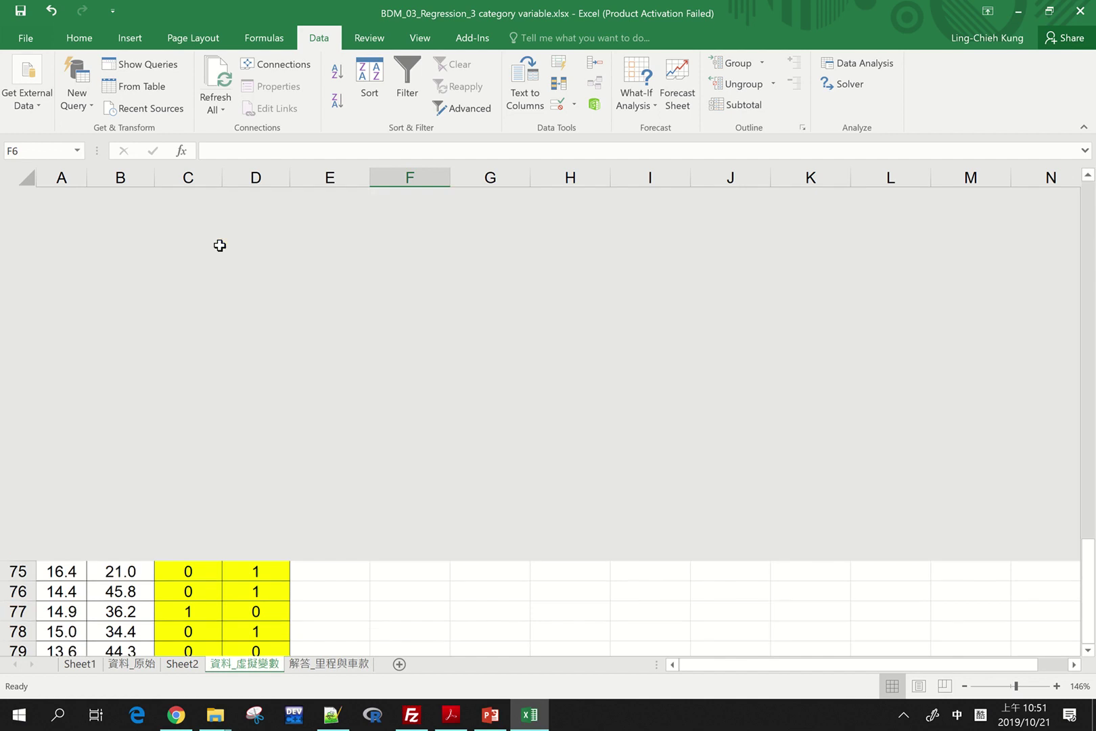
scroll(196, 284, "down", 1)
left_click(193, 258)
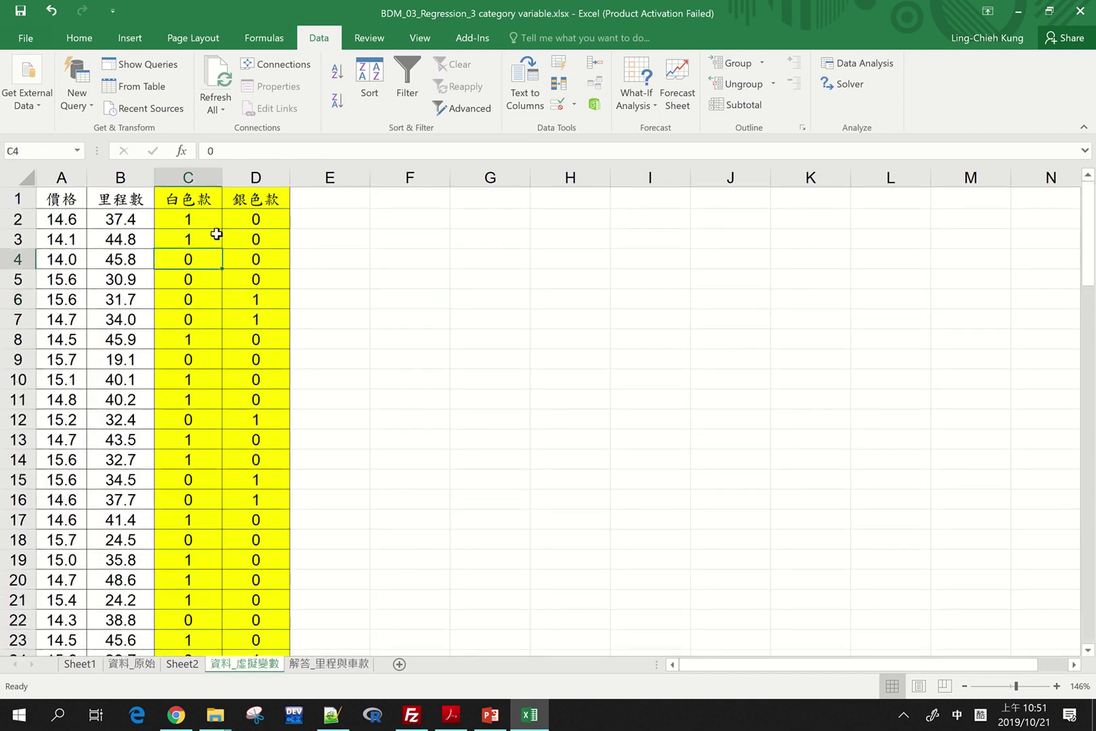
left_click(200, 226)
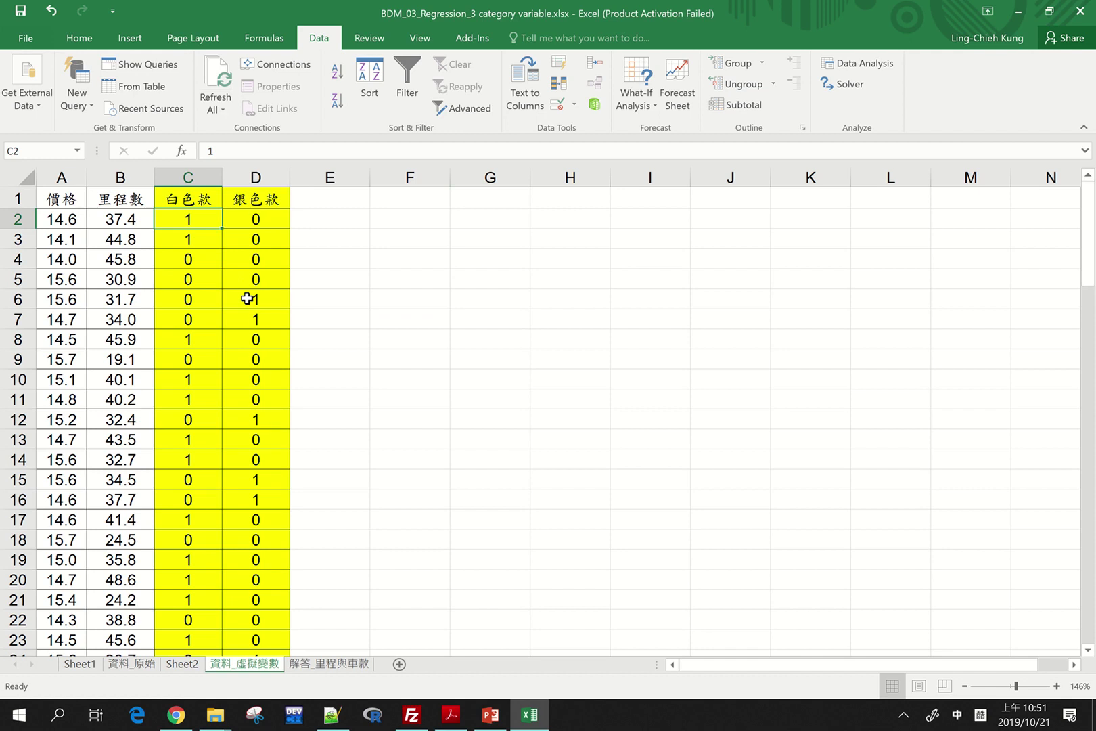
left_click(193, 663)
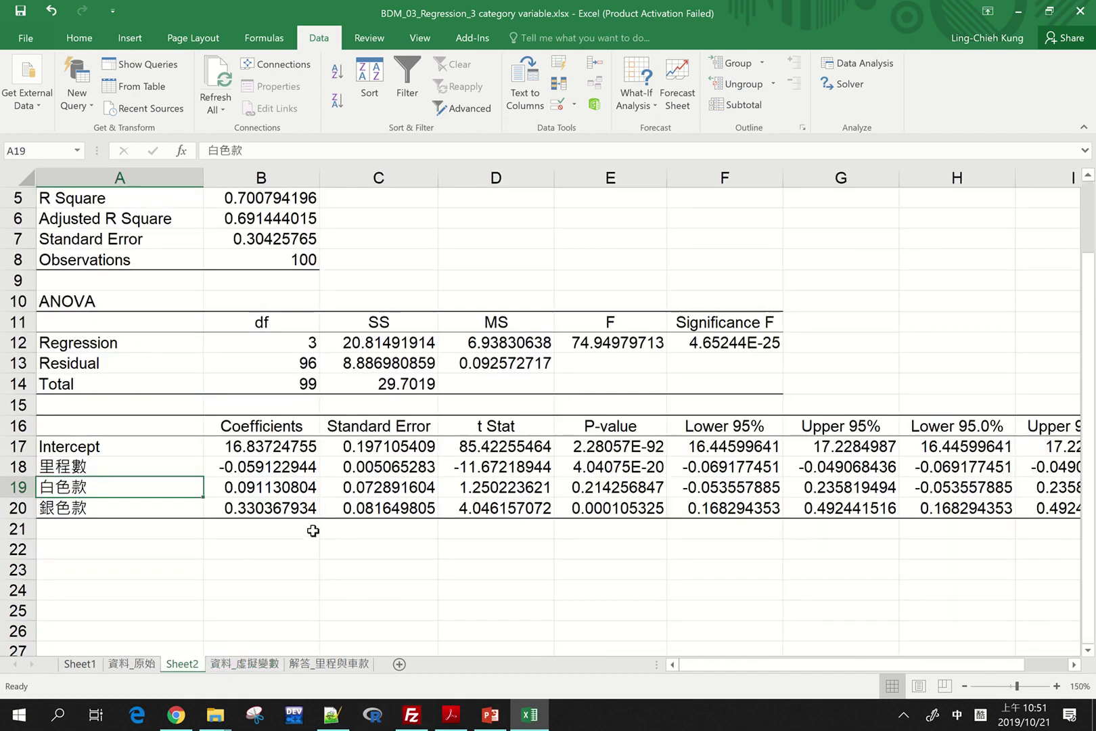
left_click(291, 485)
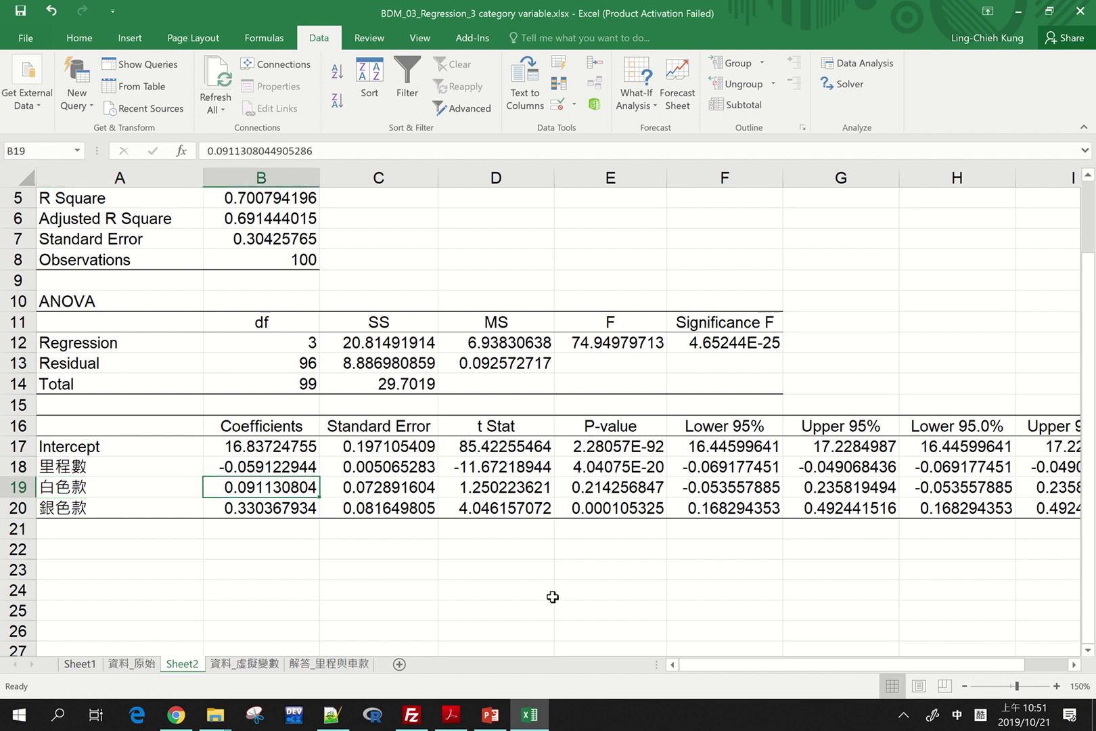
left_click(262, 663)
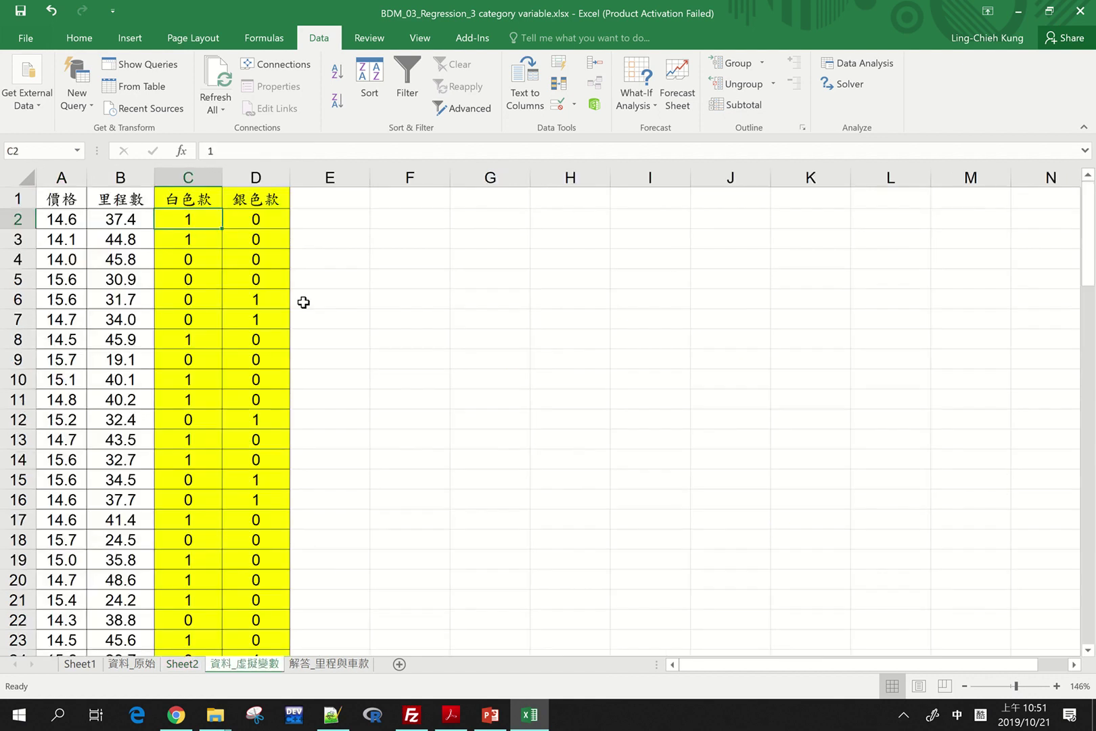
left_click(256, 219)
mouse_move(259, 279)
left_mouse_down()
mouse_move(264, 232)
mouse_move(183, 275)
left_mouse_up()
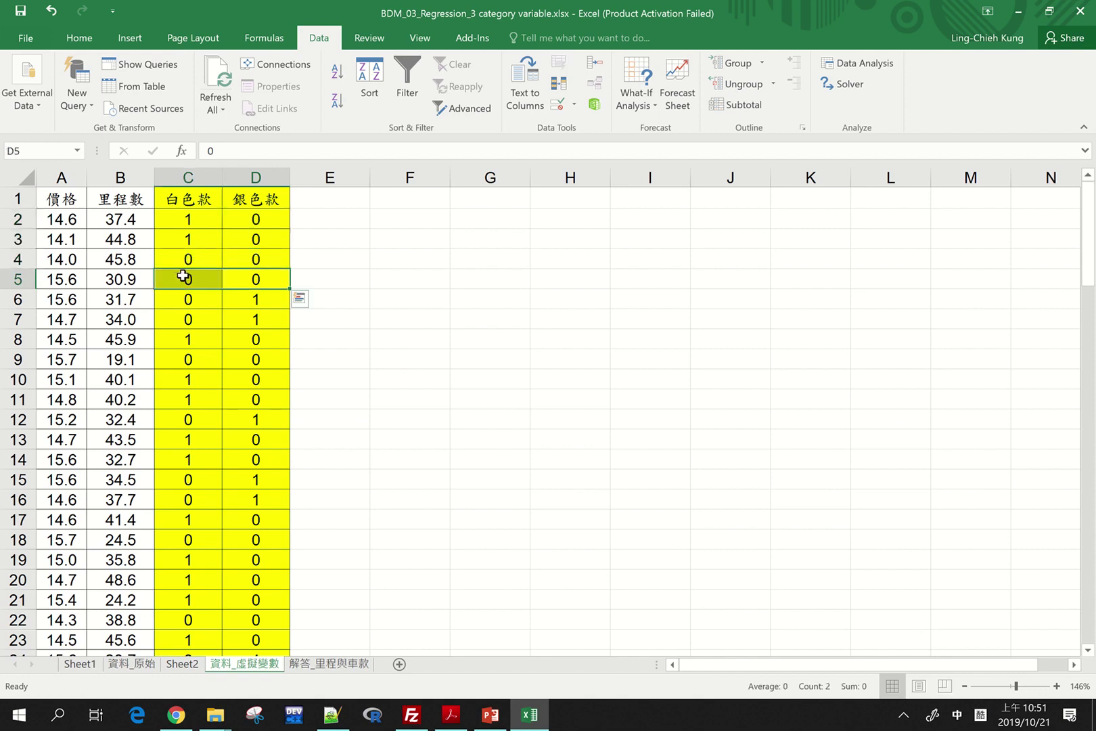
left_click(204, 299)
left_click_drag(237, 304, 285, 301)
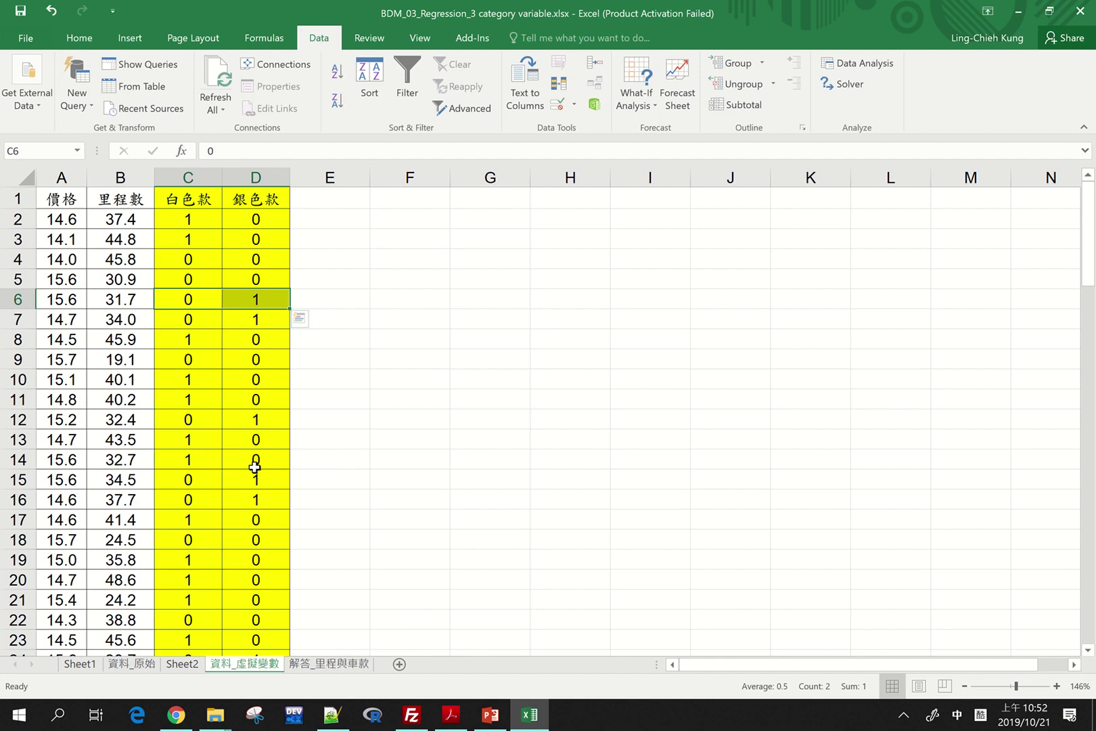
left_click(182, 663)
left_click(272, 512)
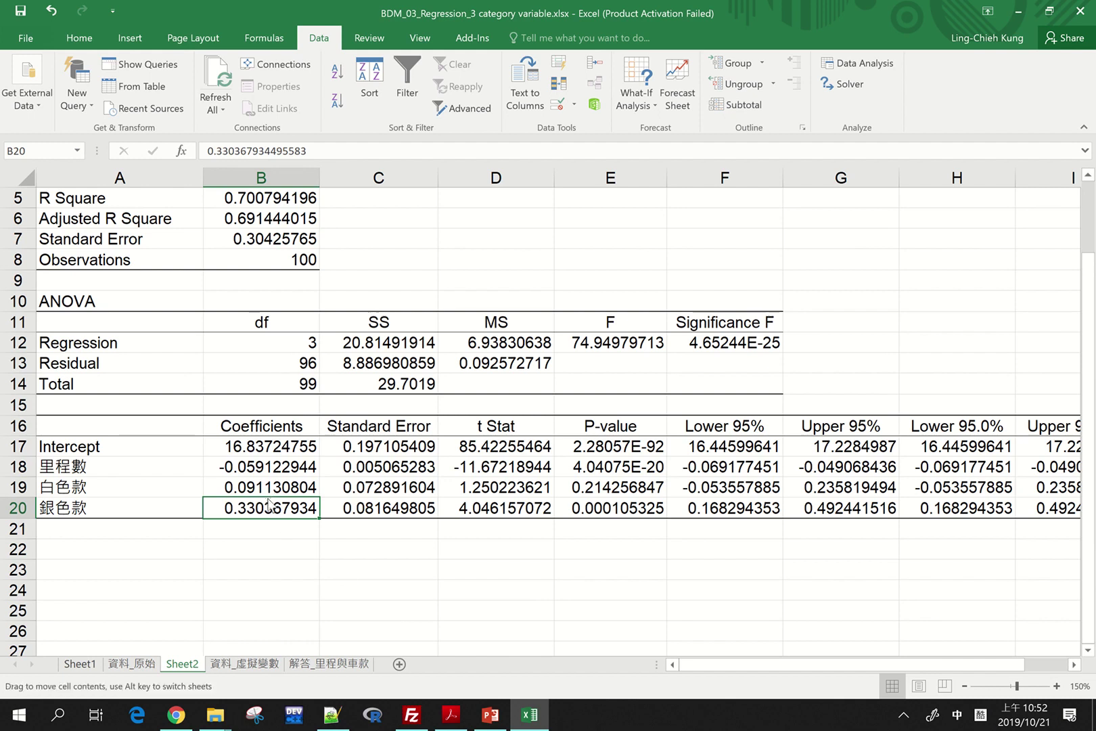
Step: Fill the coefficients B18:B20 and p-values E18:E20 yellow
left_click_drag(270, 504, 288, 462)
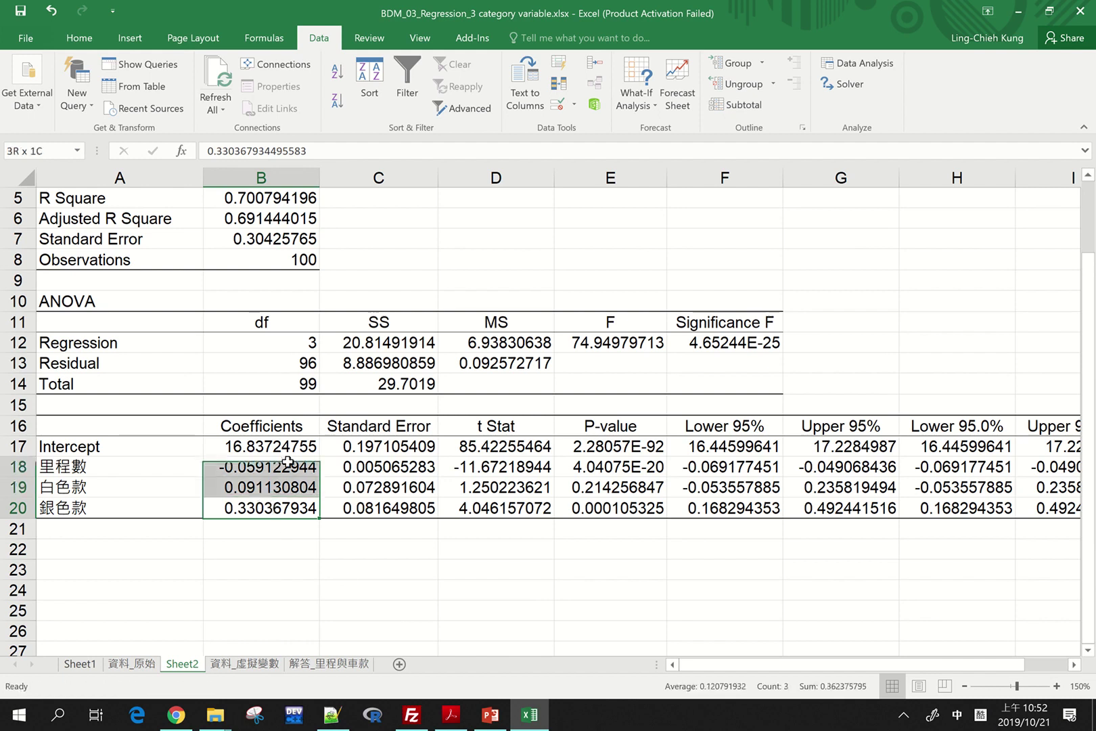
left_click(80, 38)
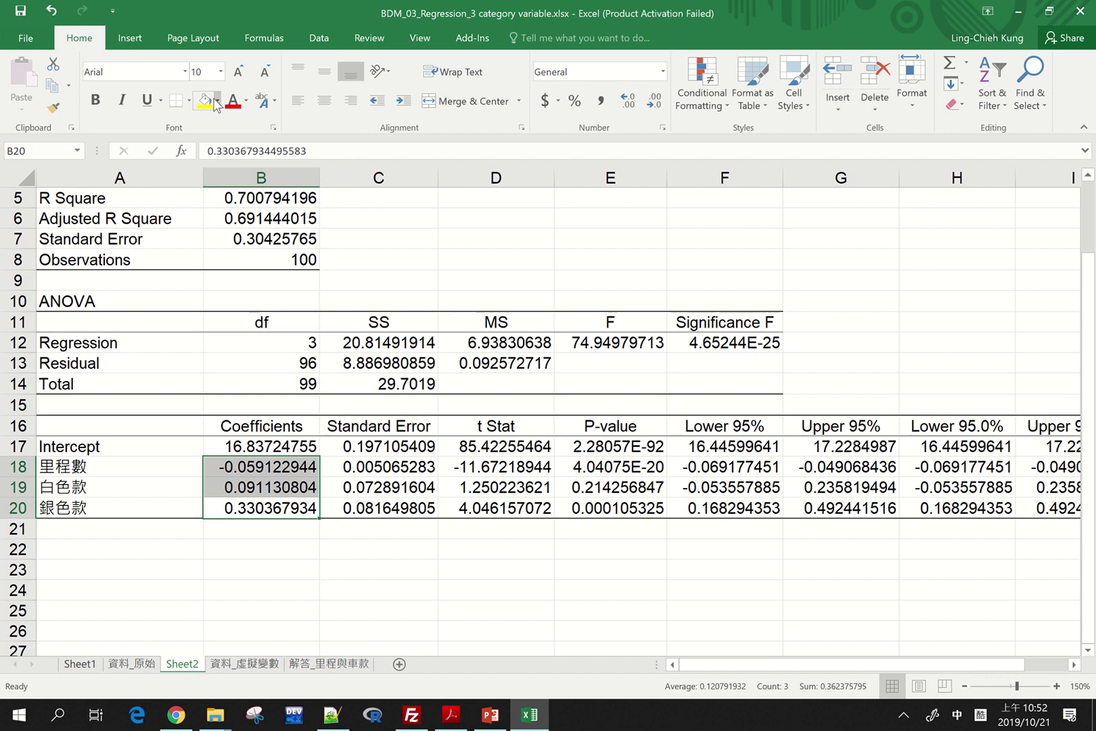
left_click(205, 101)
left_click_drag(601, 509, 605, 467)
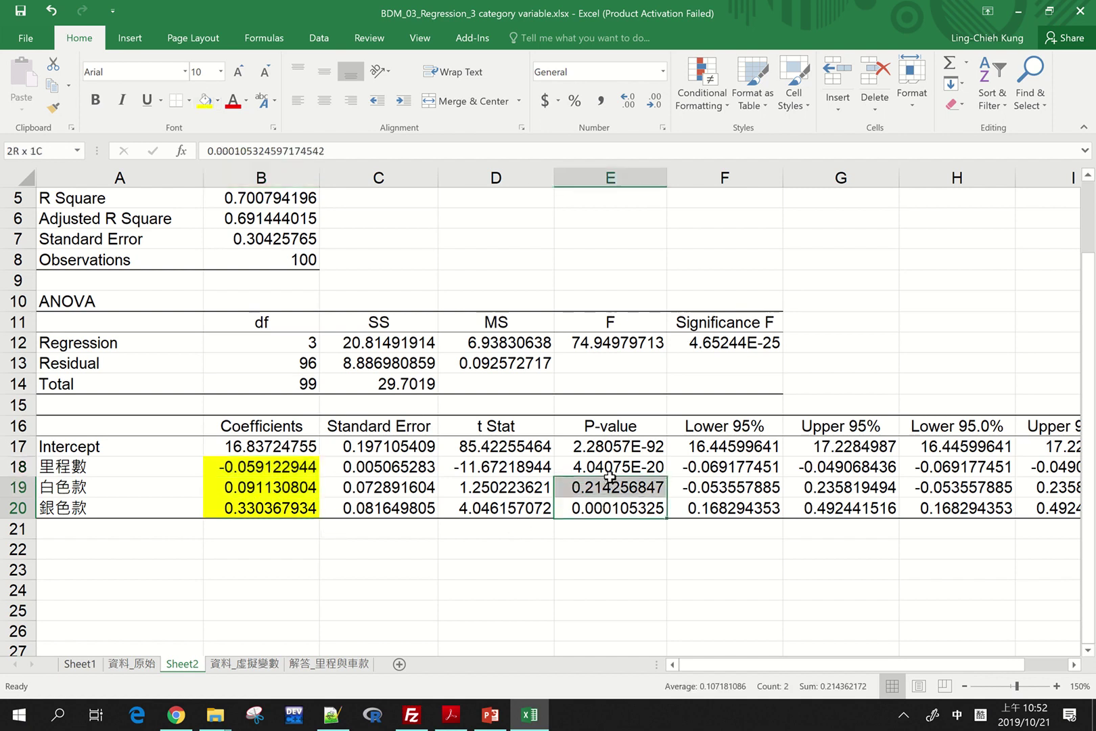
left_click(205, 101)
left_click(628, 468)
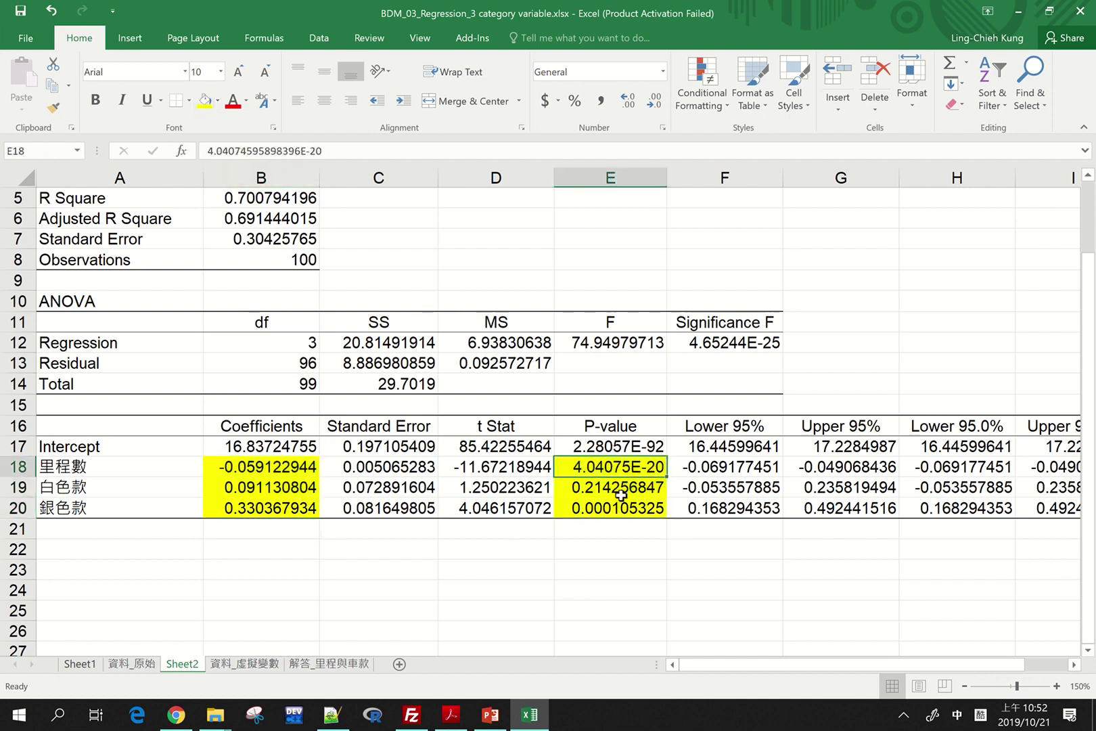
left_click(605, 511)
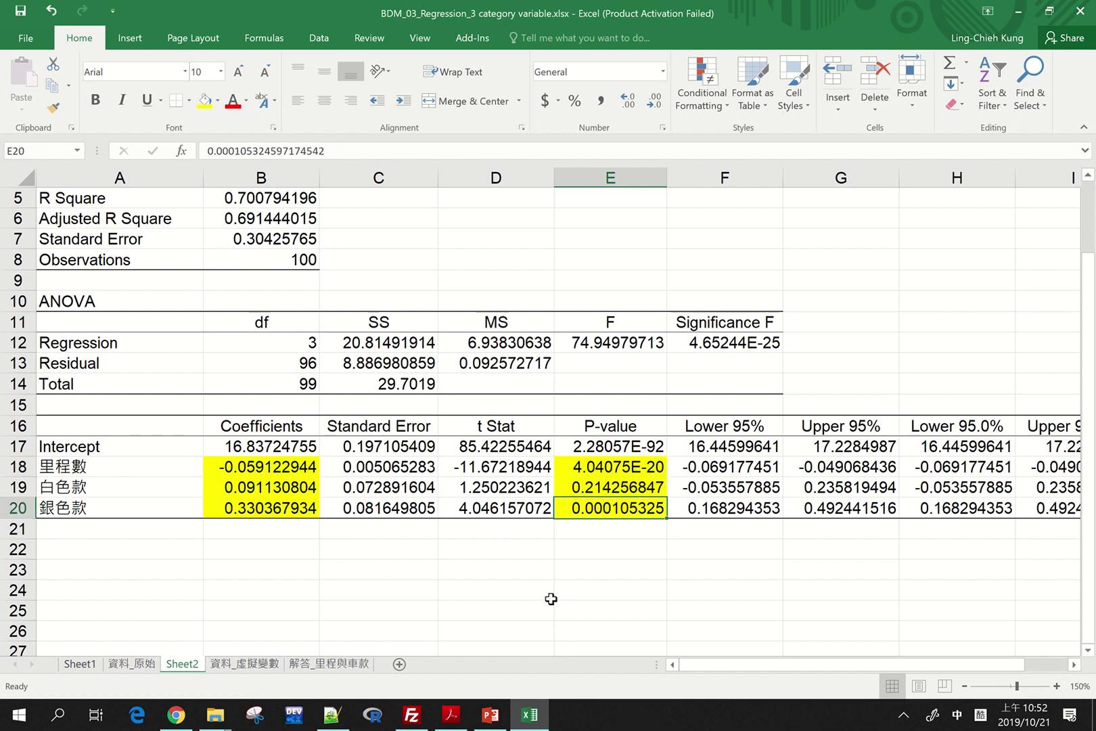
left_click(613, 484)
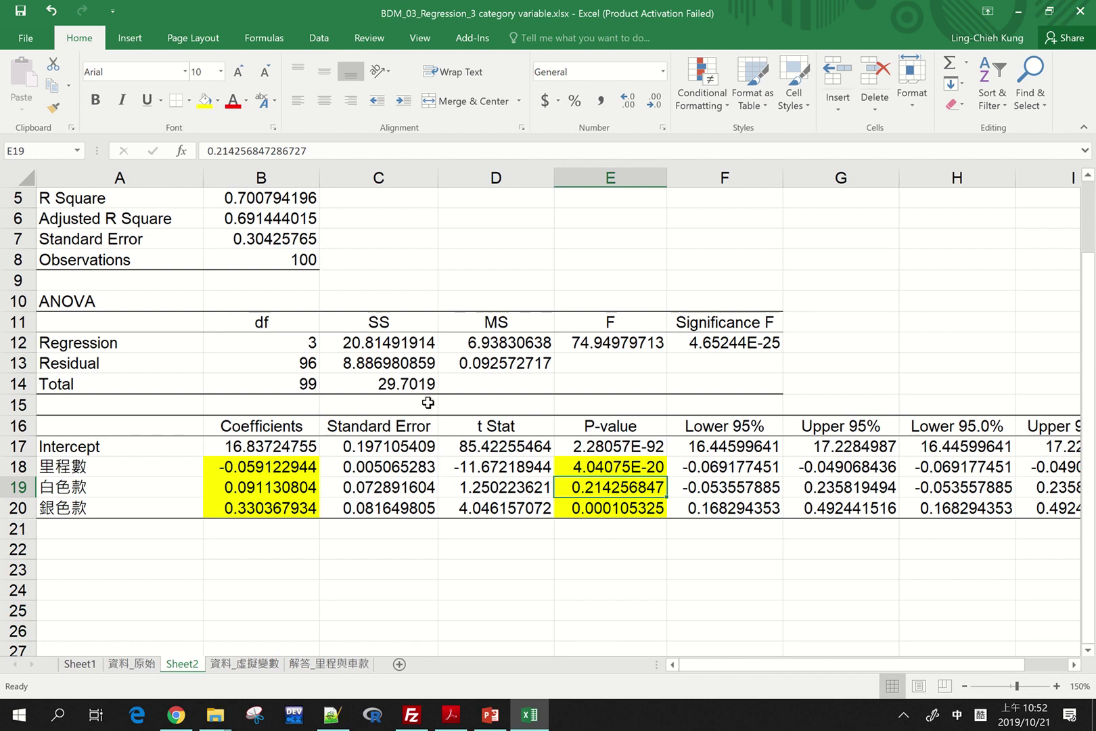
Step: Fill the R Square value 0.700794 in B5 yellow
scroll(428, 403, "up", 2)
left_click(257, 281)
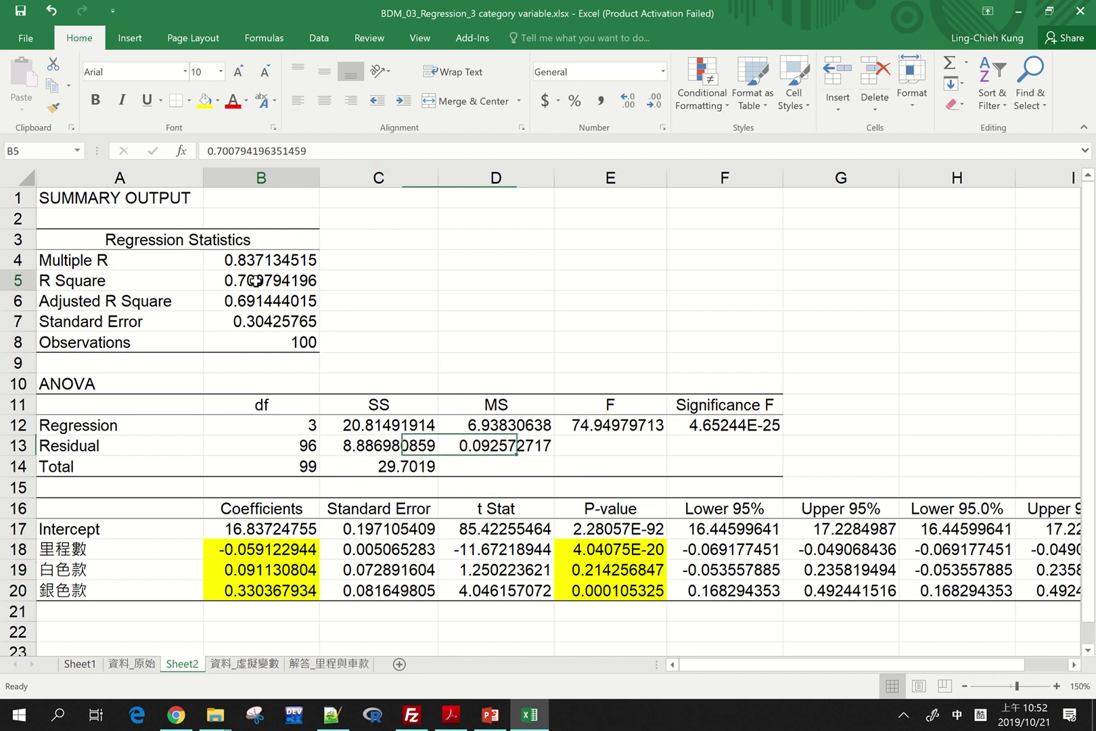
left_click(205, 101)
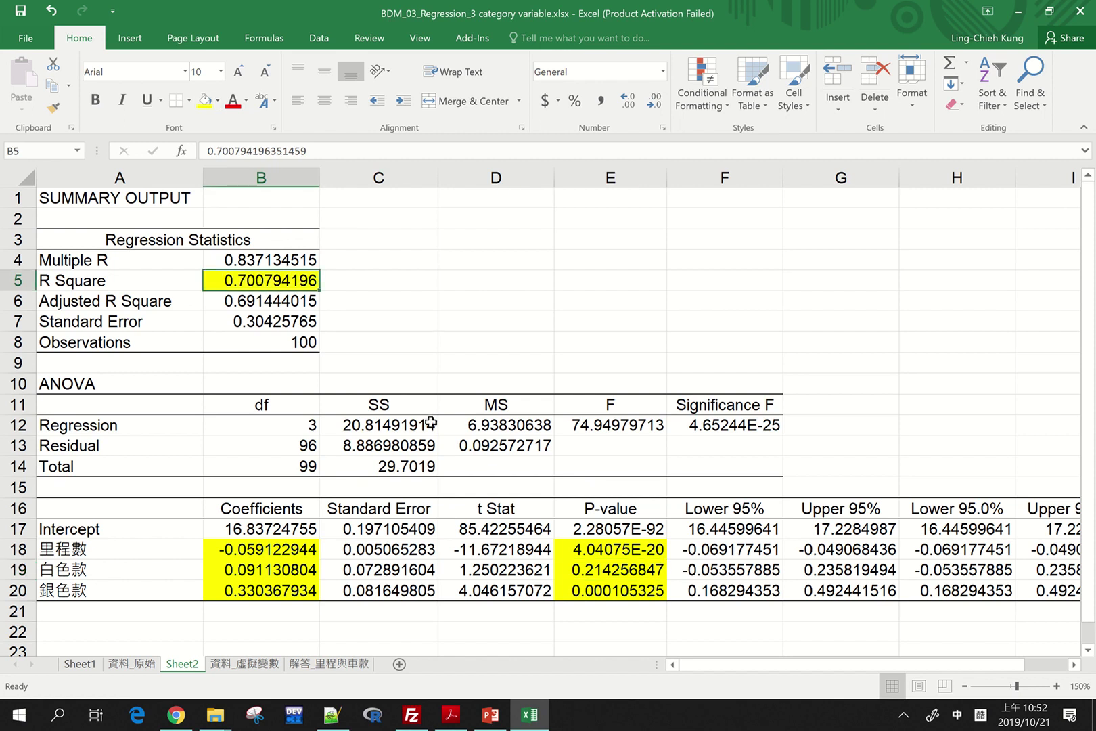